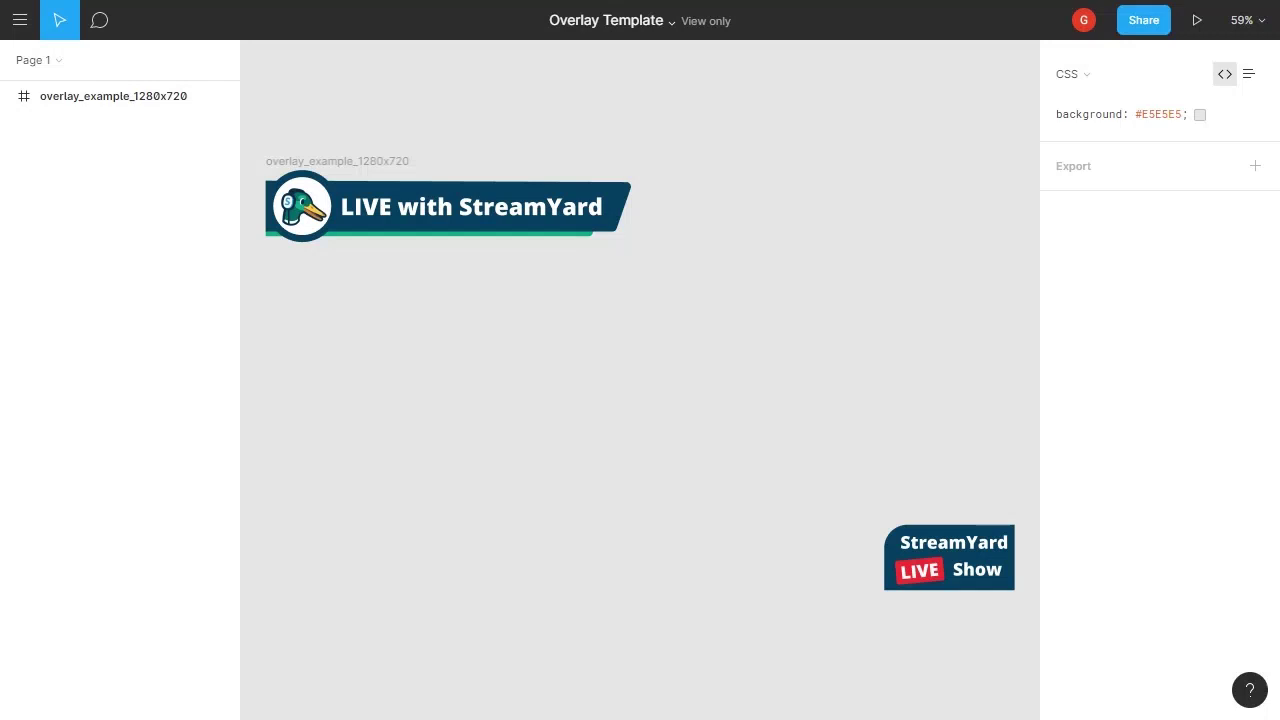
# Step: Duplicate the Overlay Template to Drafts, open the copy, and dismiss the Welcome dialog
pyautogui.click(670, 24)
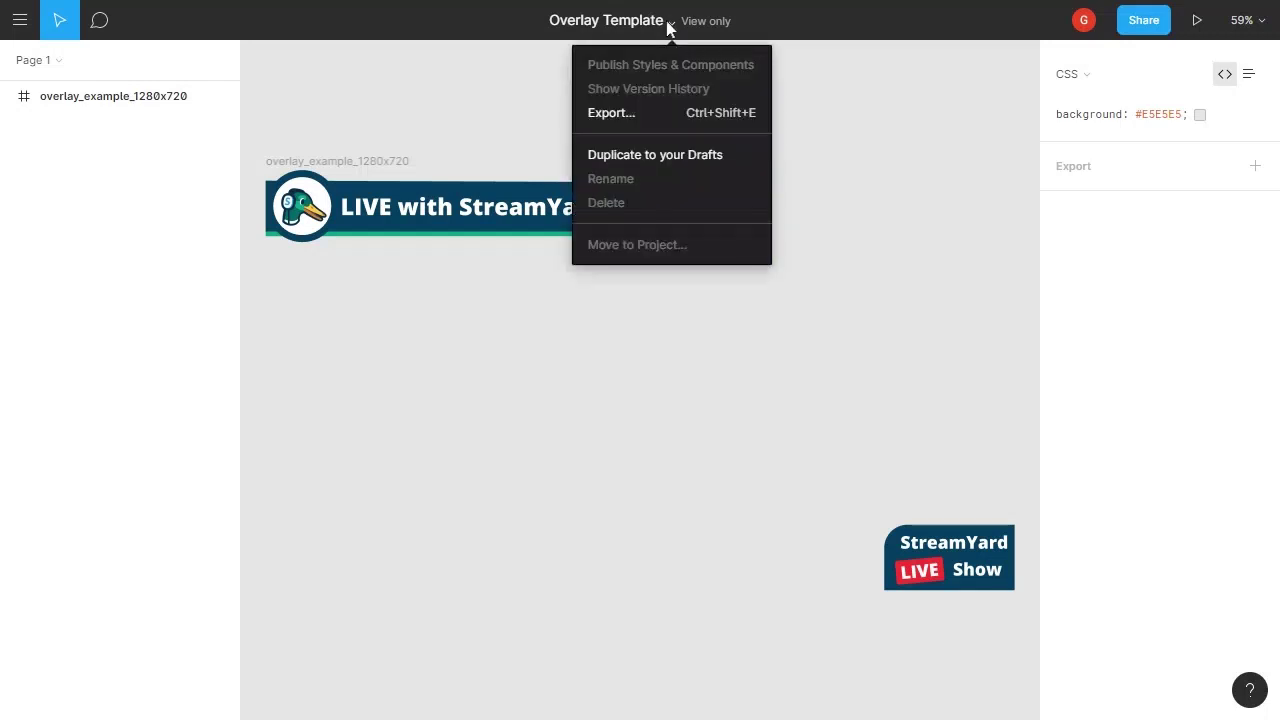
pyautogui.click(674, 156)
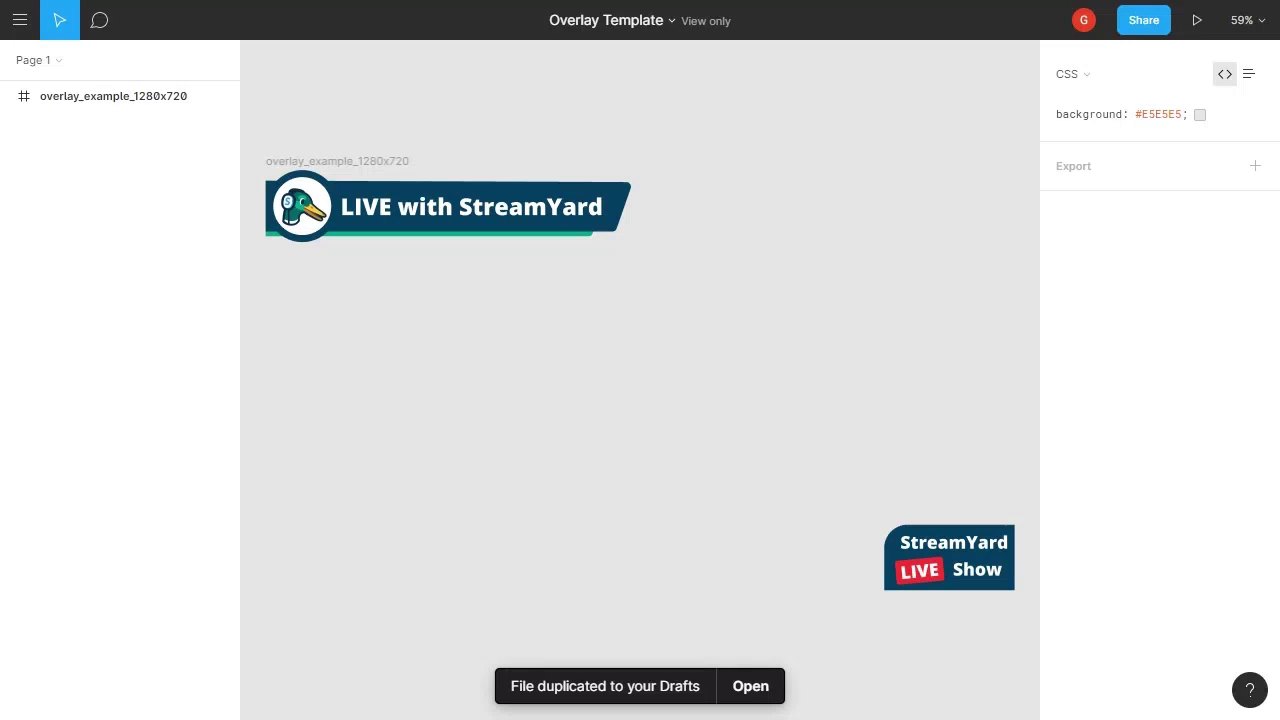
pyautogui.click(750, 688)
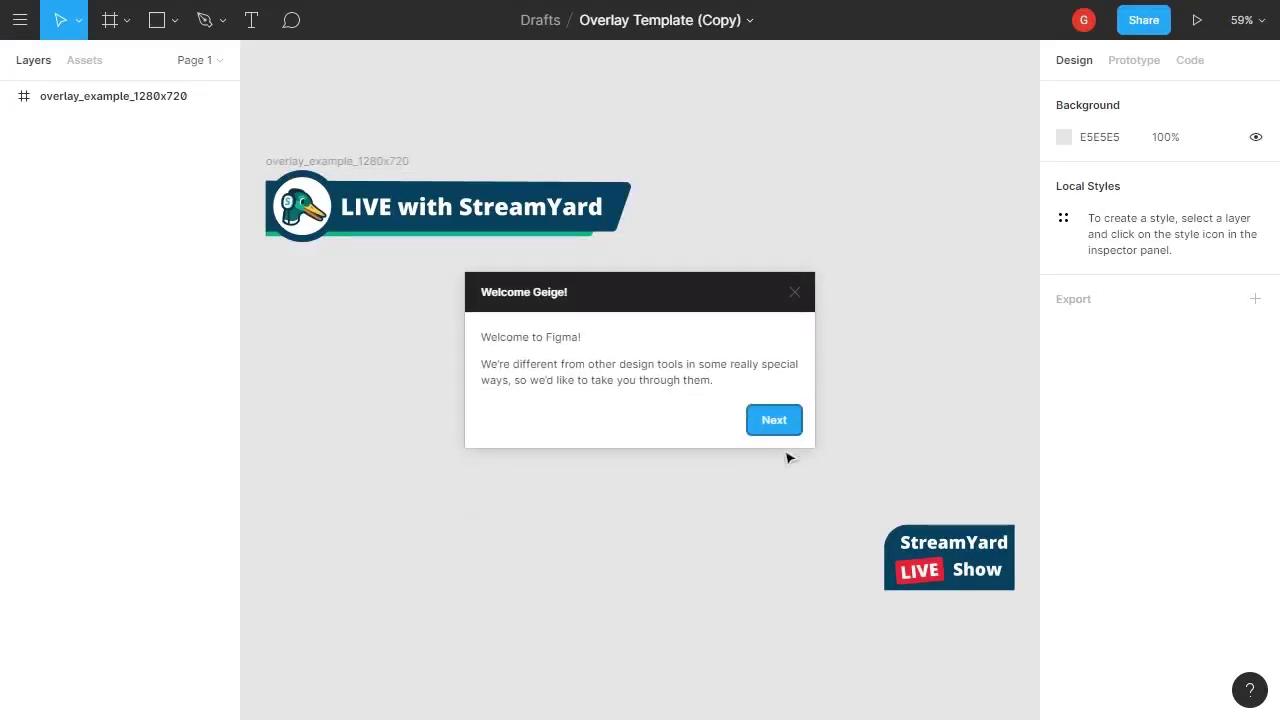
pyautogui.click(800, 293)
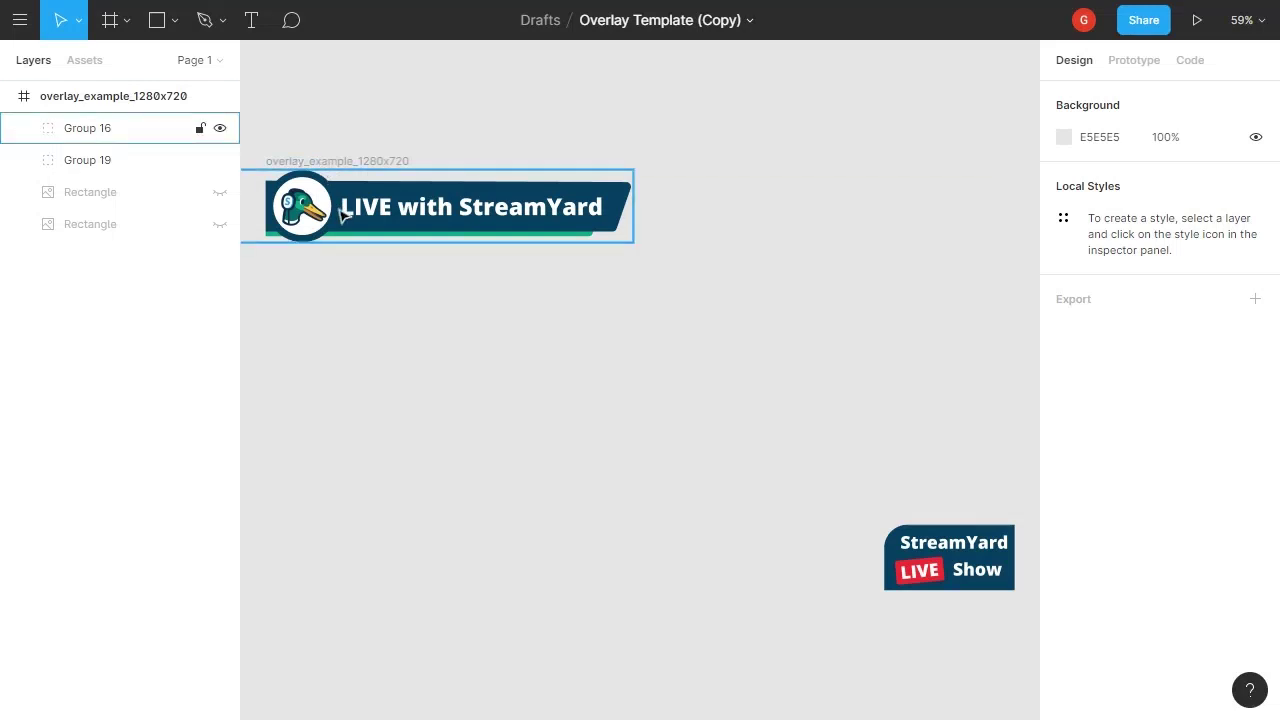
# Step: Replace 'StreamYard' in the banner headline with 'Geige' so it reads 'LIVE with Geige'
pyautogui.click(456, 216)
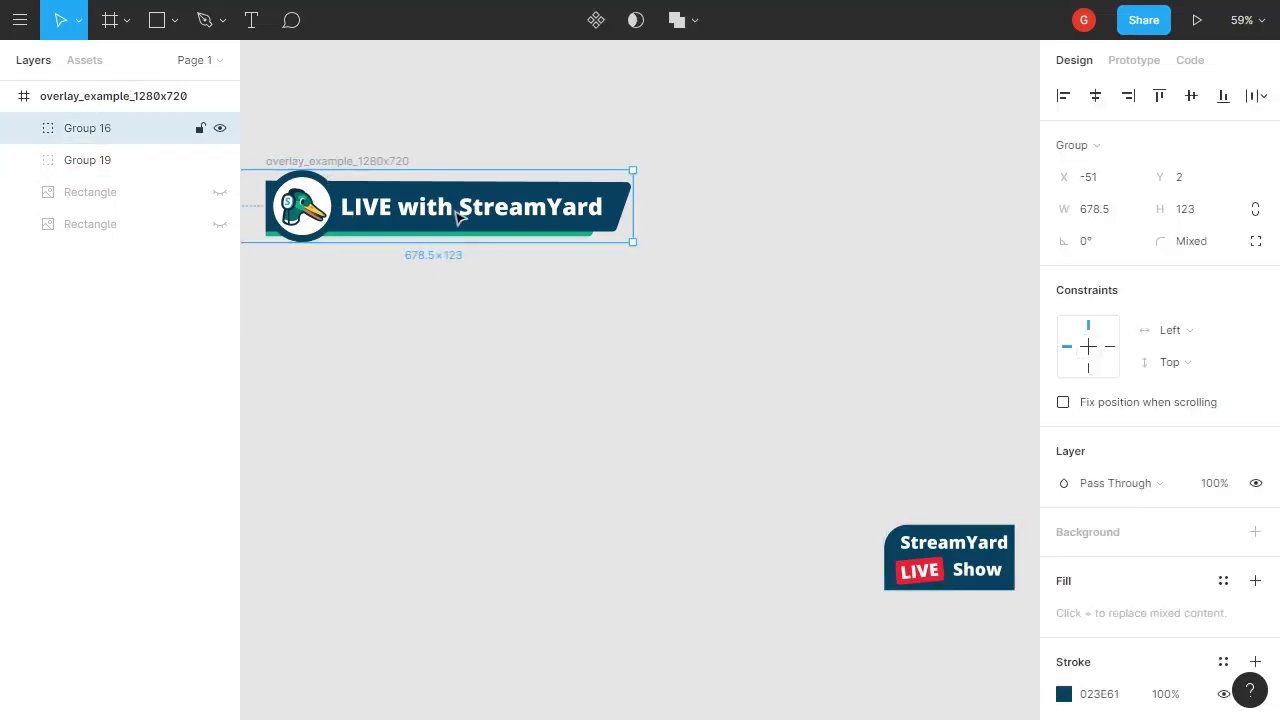
pyautogui.doubleClick(510, 214)
pyautogui.doubleClick(510, 214)
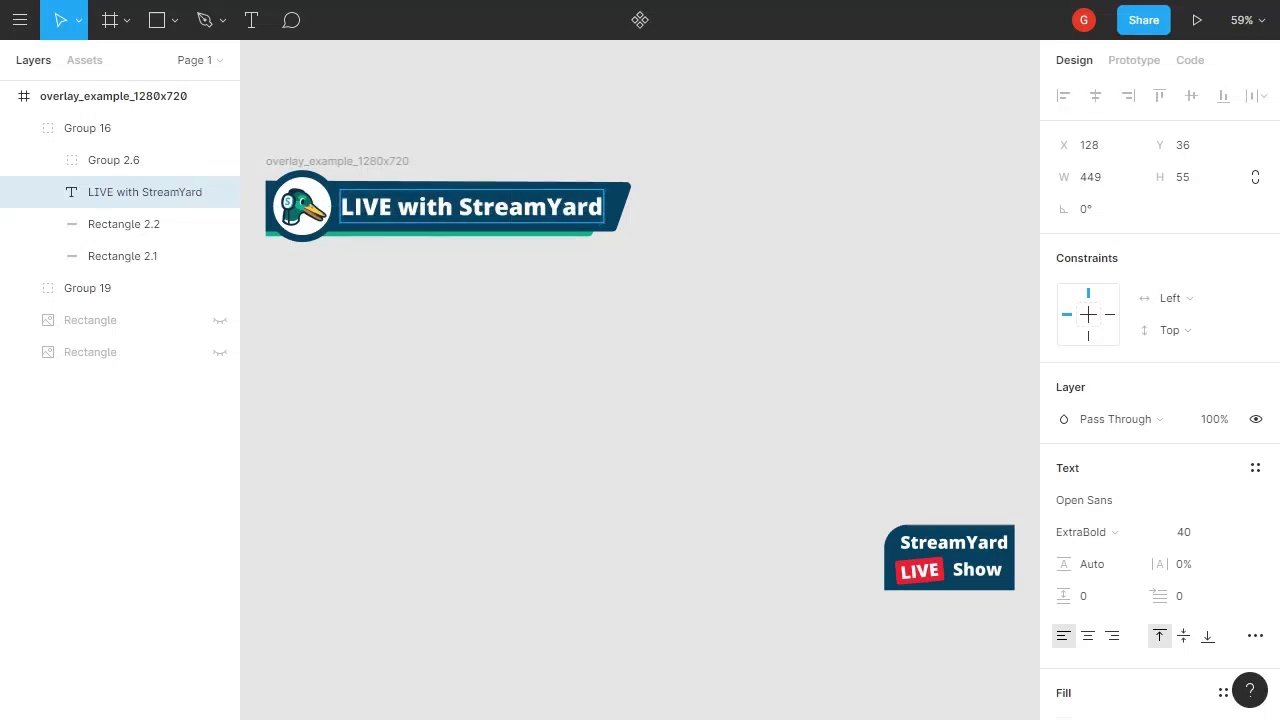
pyautogui.moveTo(458, 206); pyautogui.dragTo(604, 206)
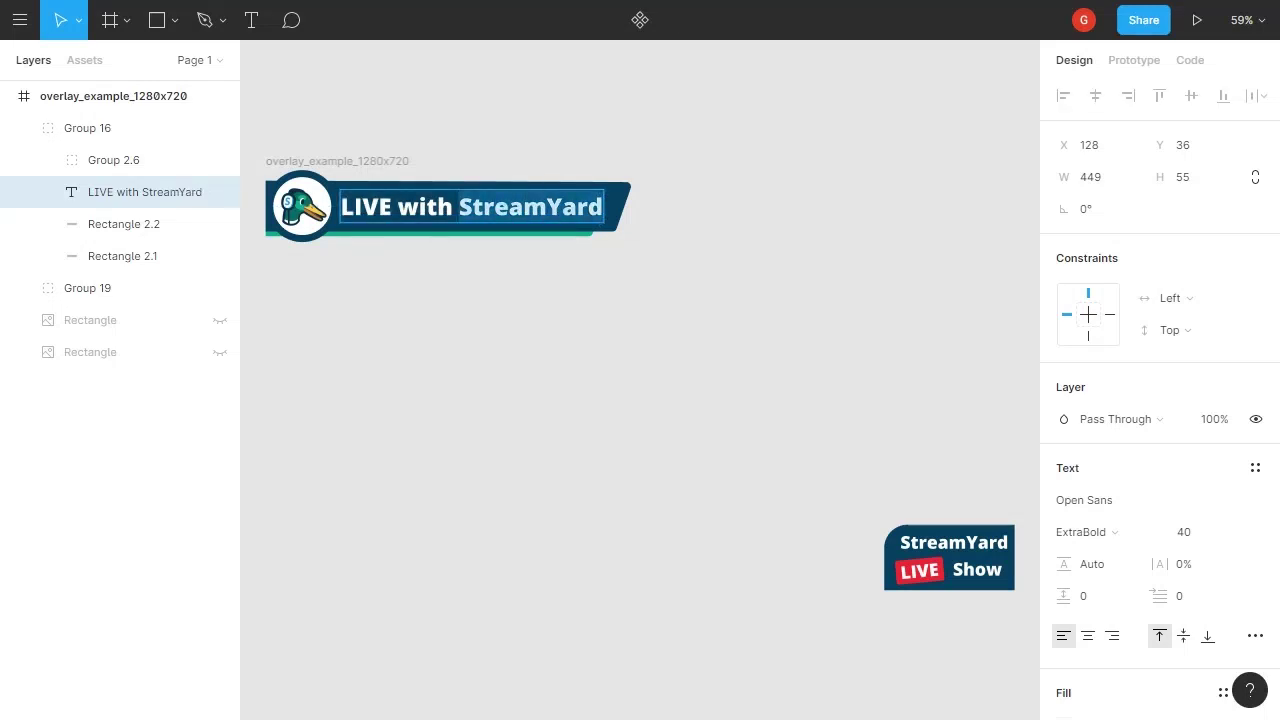
pyautogui.write('Geige')
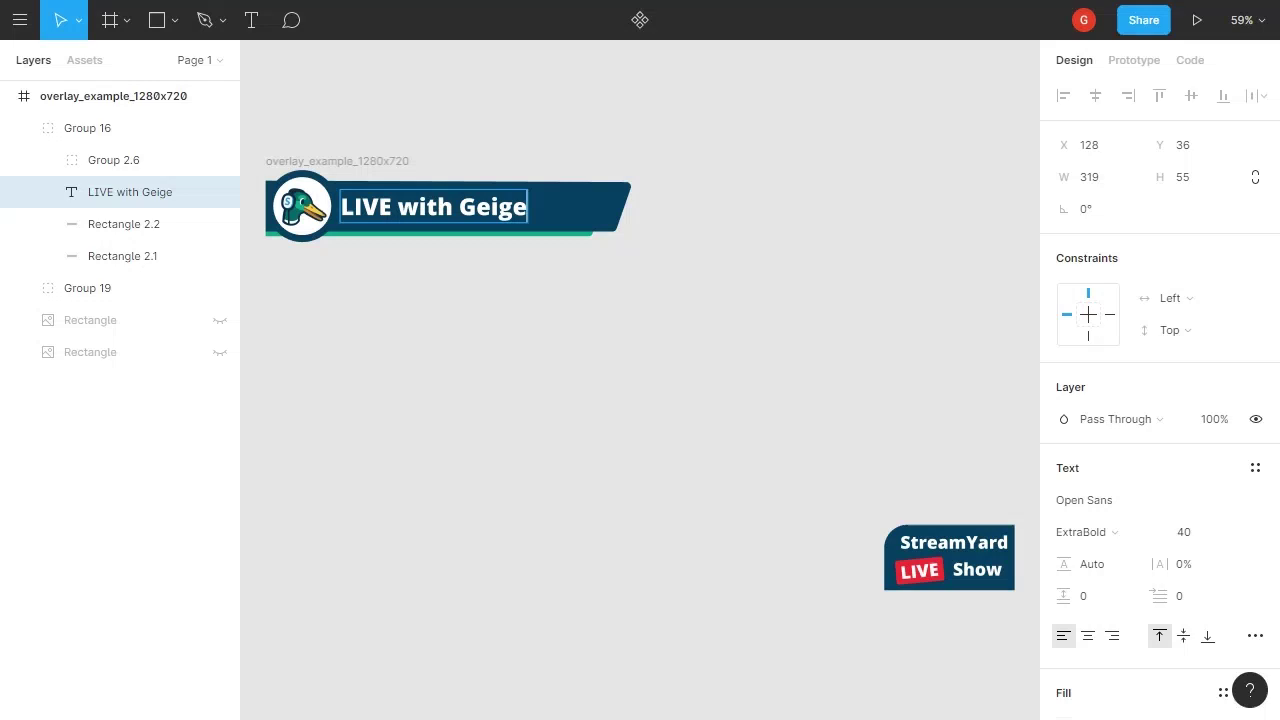
# Step: Delete the StreamYard duck image from Group 2.6, leaving the banner's circle empty white
pyautogui.click(557, 286)
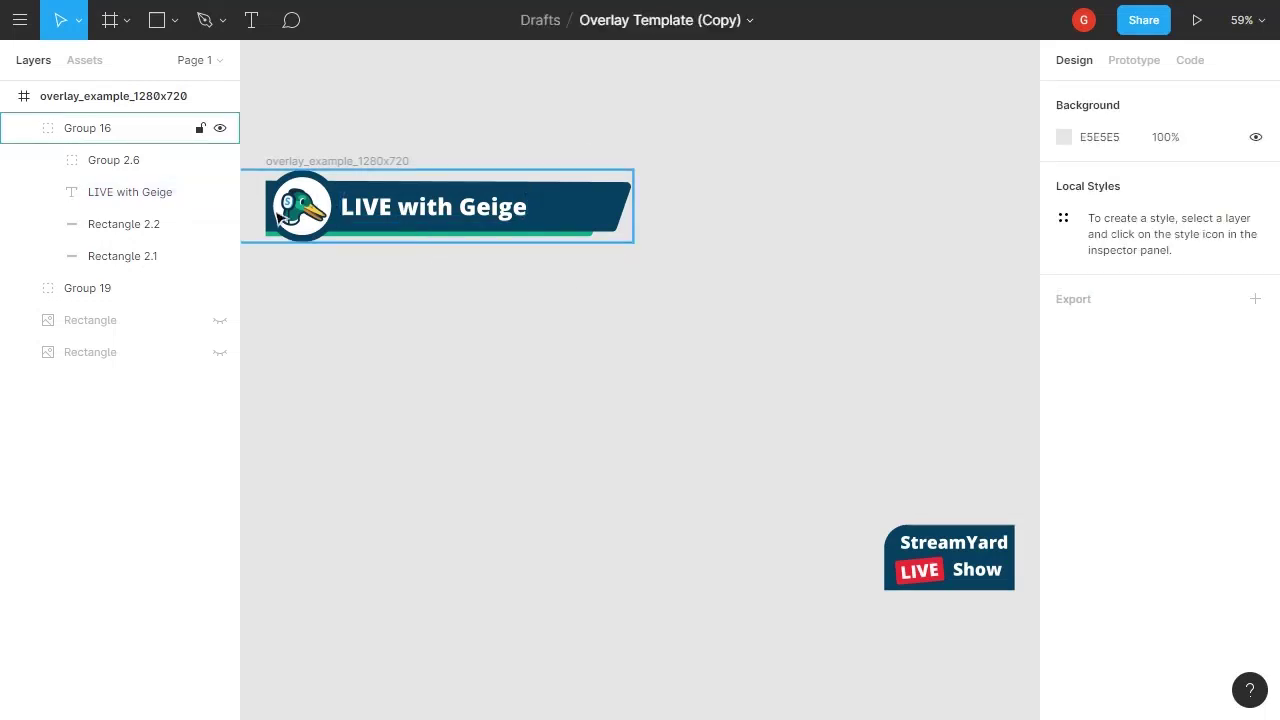
pyautogui.doubleClick(278, 218)
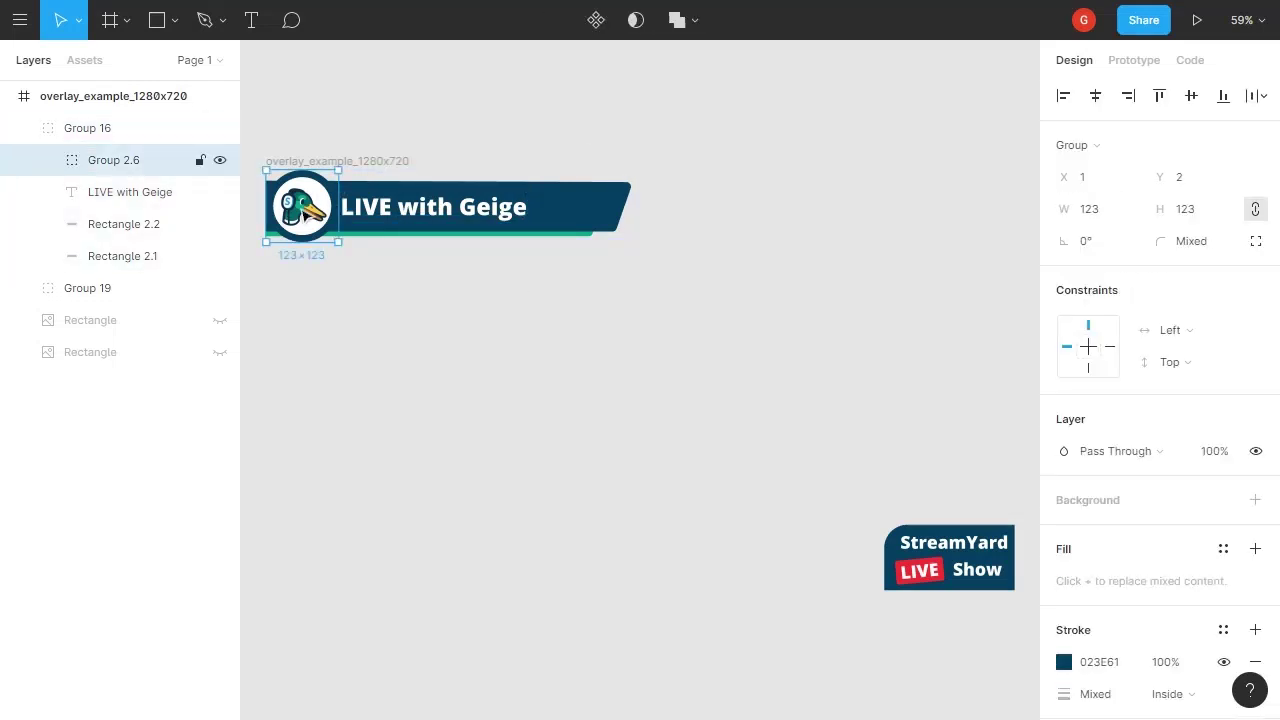
pyautogui.doubleClick(302, 215)
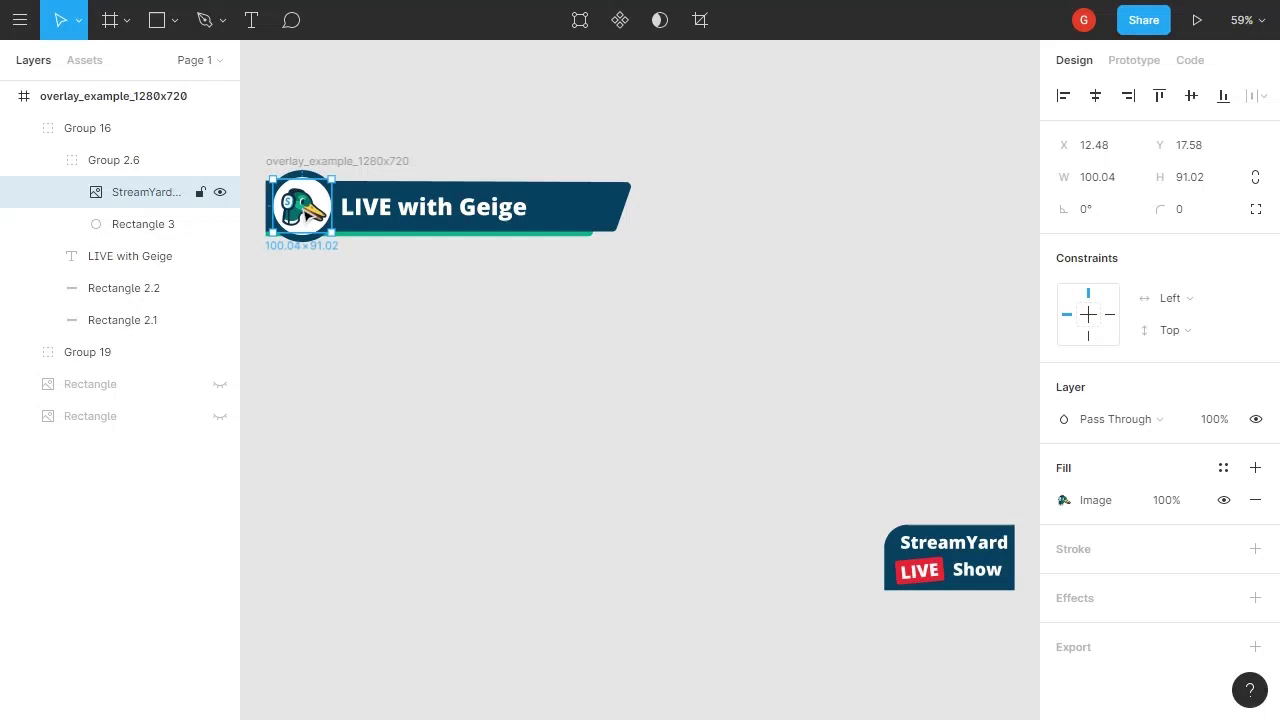
pyautogui.press('Delete')
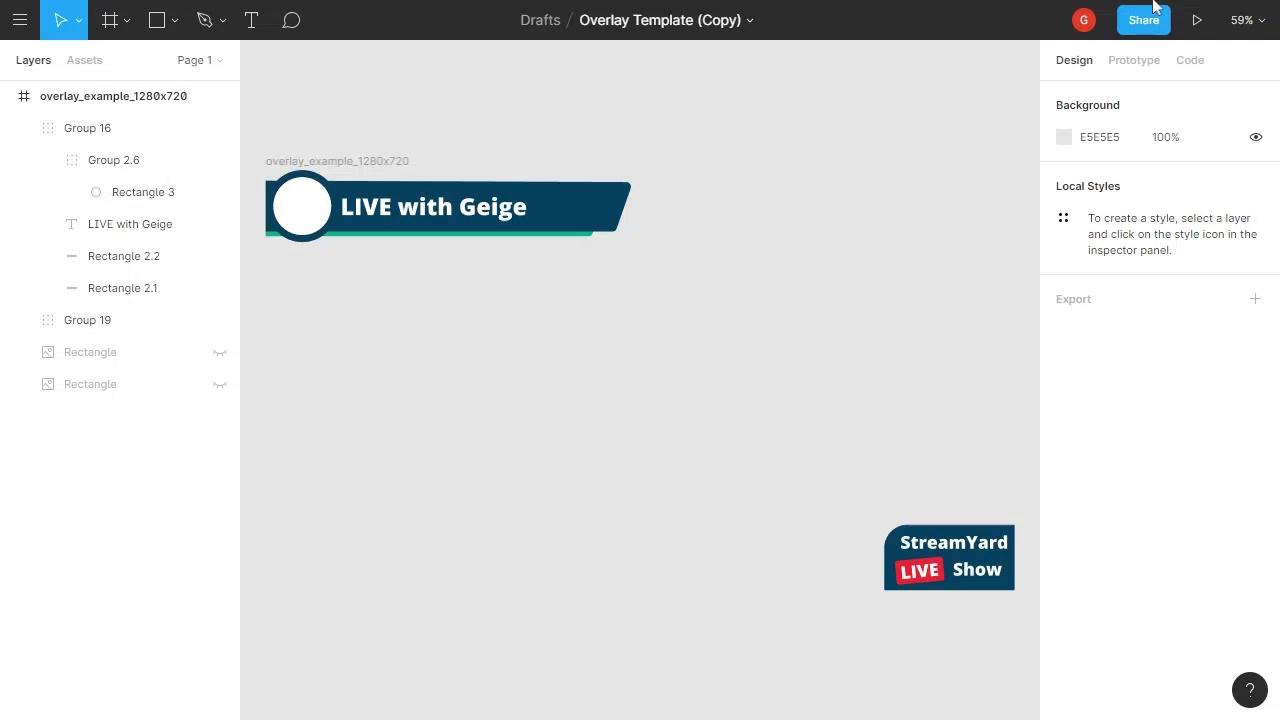
pyautogui.press('-')
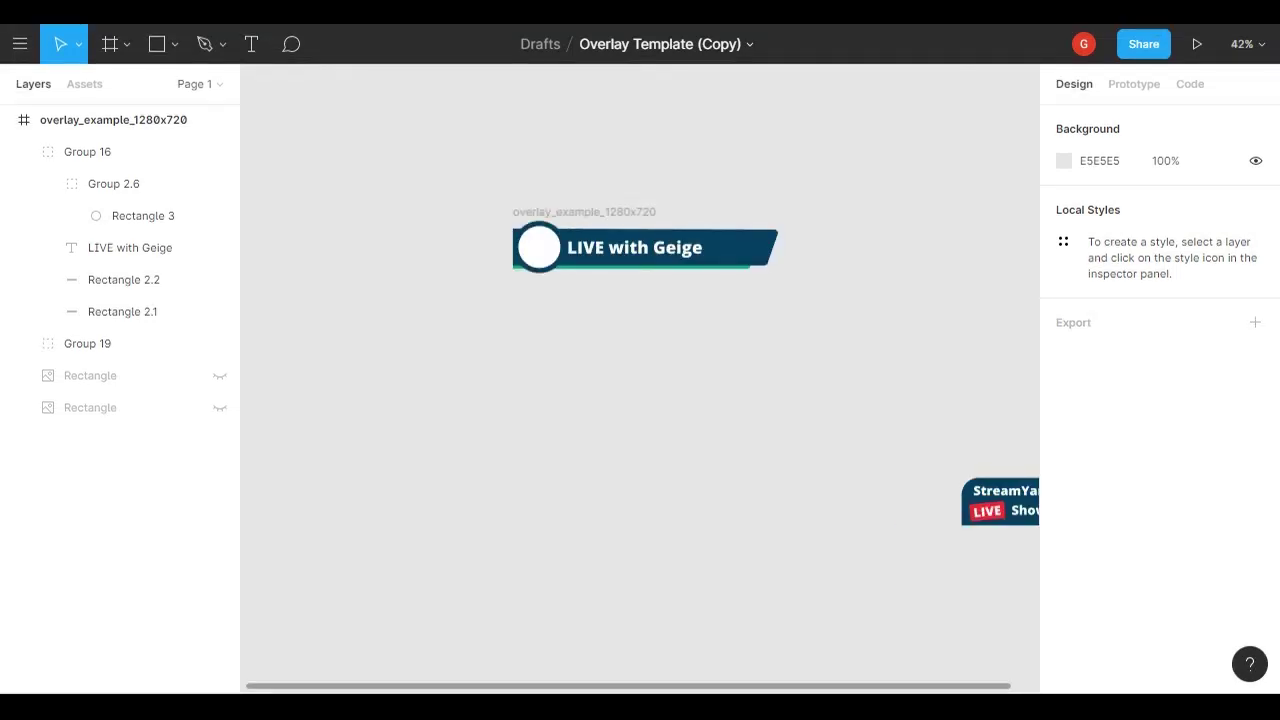
# Step: Paste the blue cube logo, shrink it to 70×79, and place it inside the banner's white circle
pyautogui.hotkey('ctrl', 'v')
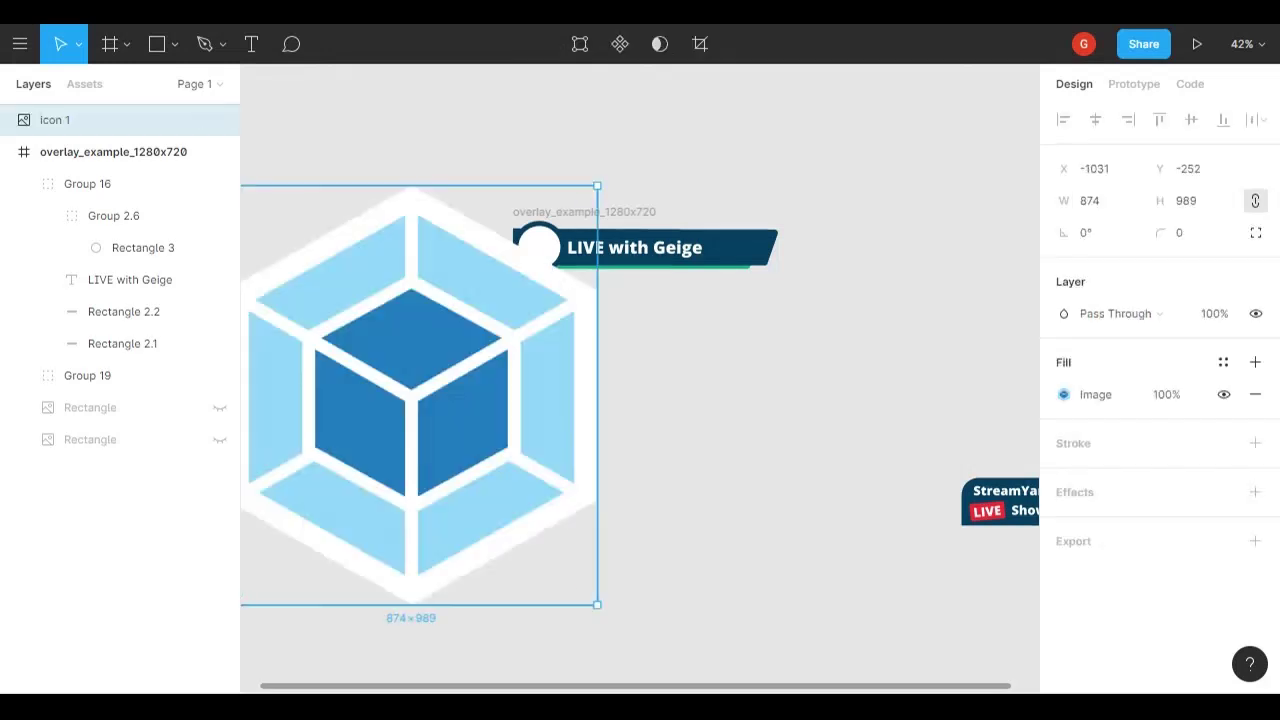
pyautogui.moveTo(503, 414); pyautogui.dragTo(798, 353)
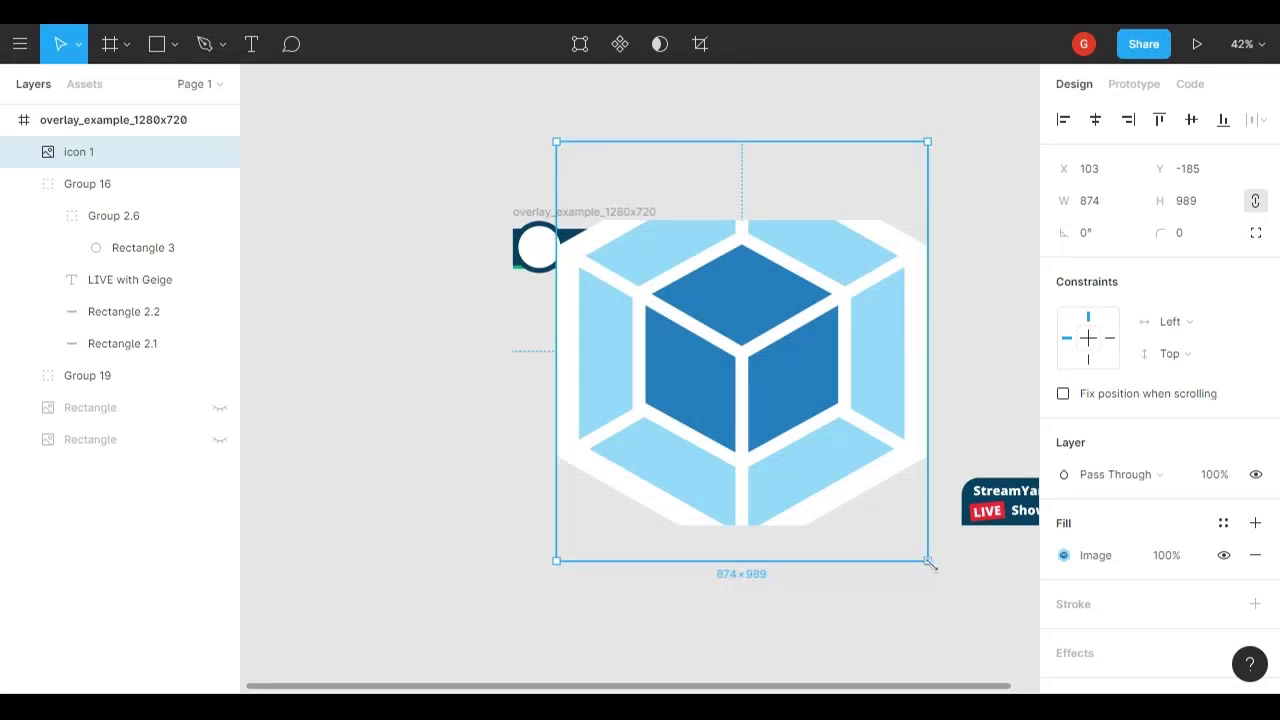
pyautogui.moveTo(928, 561); pyautogui.dragTo(610, 334)
pyautogui.hscroll(-1, 620, 334)
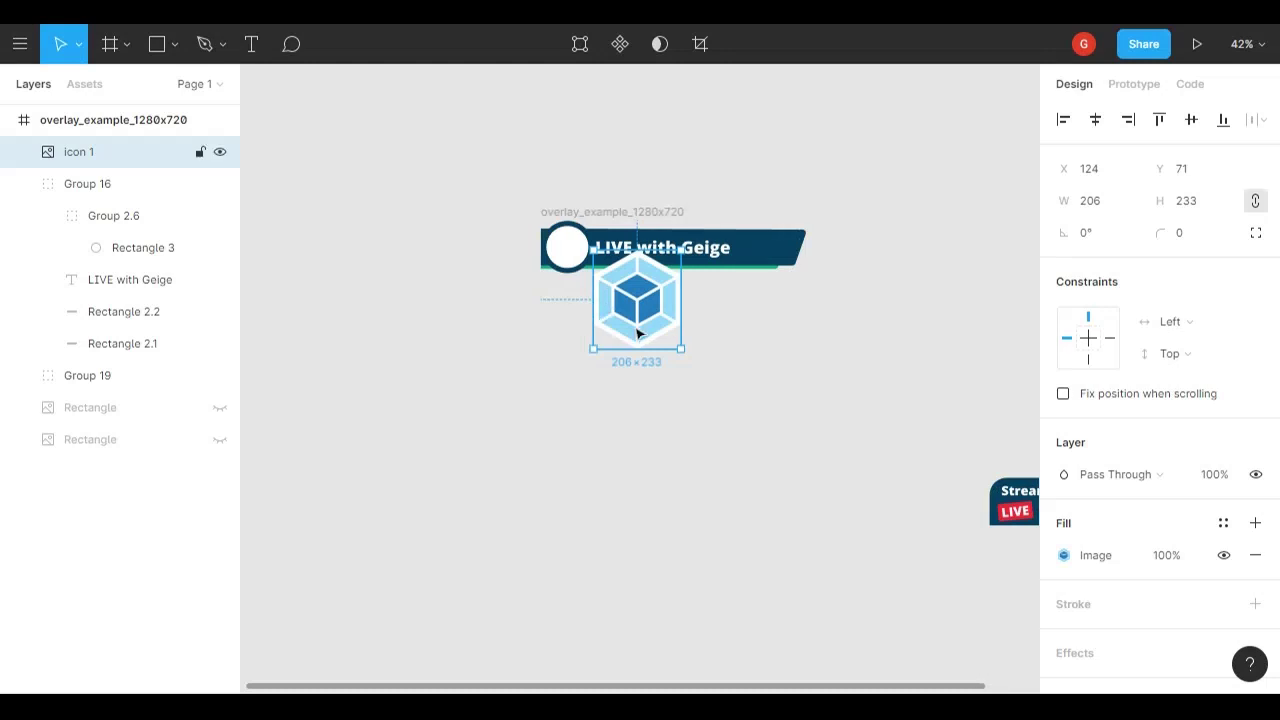
pyautogui.scroll(5, 637, 333)
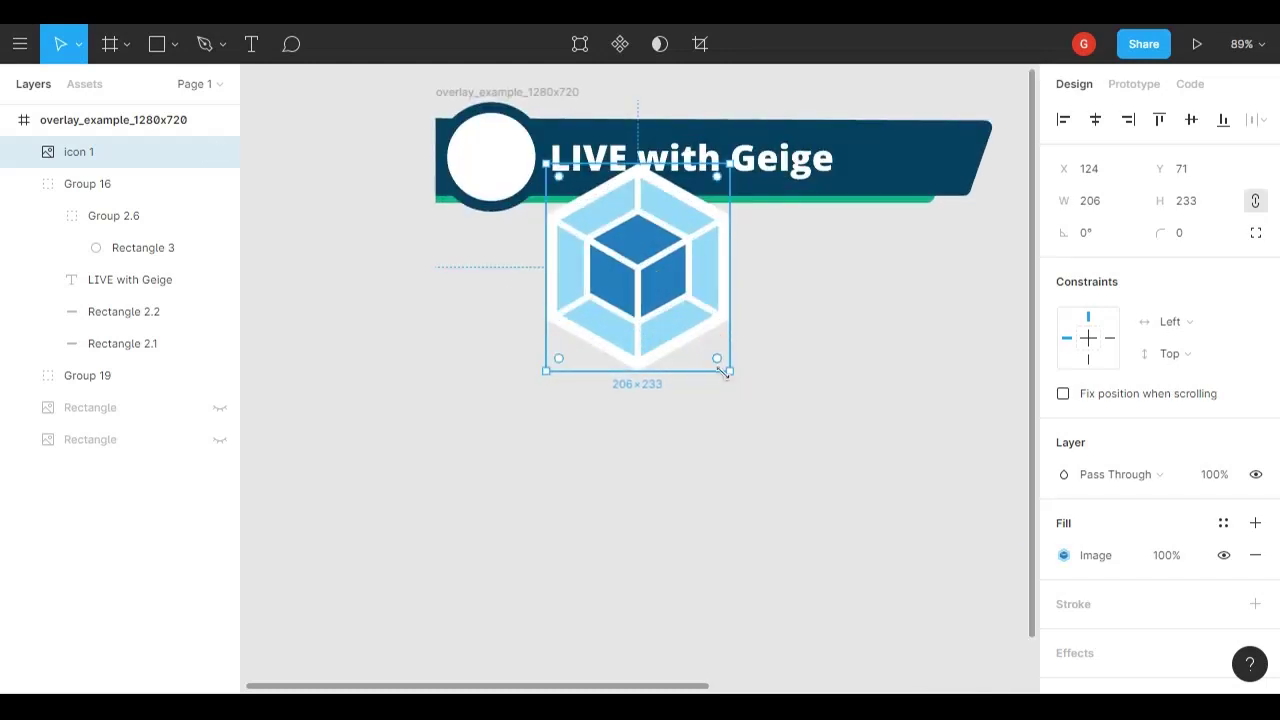
pyautogui.moveTo(725, 372); pyautogui.dragTo(495, 168)
pyautogui.hscroll(1, 618, 250)
pyautogui.scroll(-5, 618, 250)
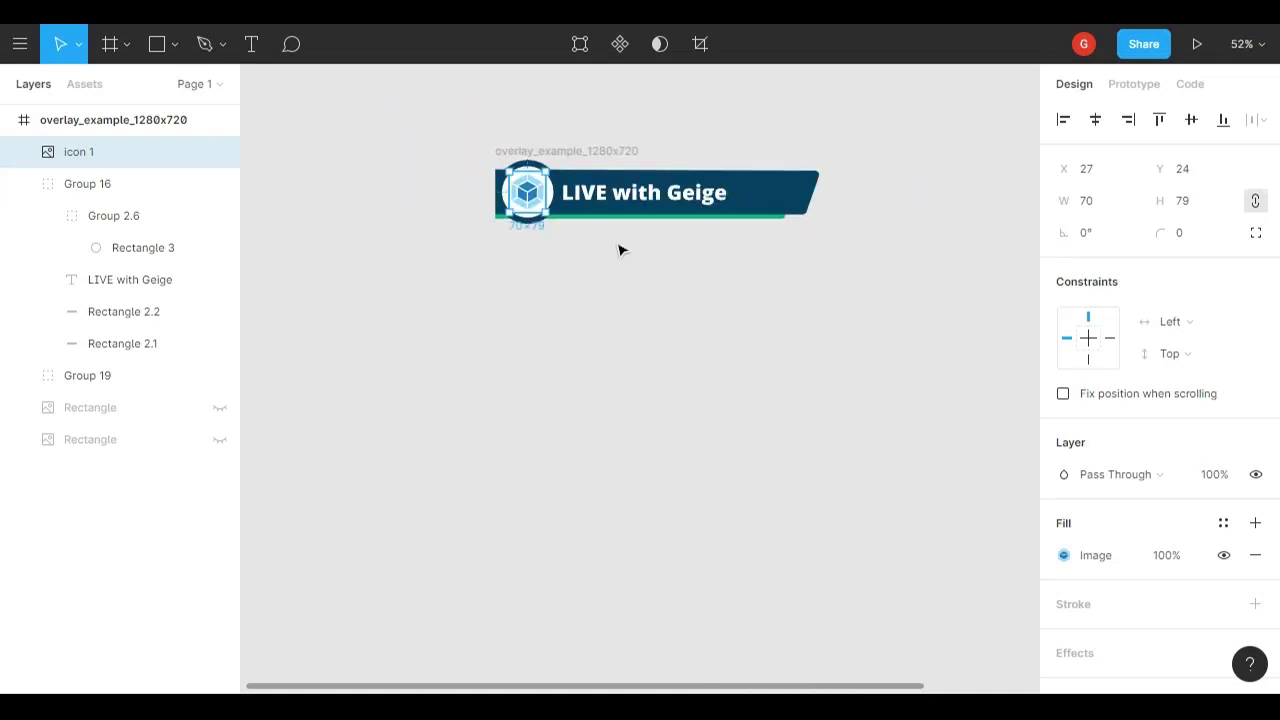
# Step: Change Rectangle 2.2's fill from dark blue 023E61 to bright red
pyautogui.scroll(2, 1005, 300)
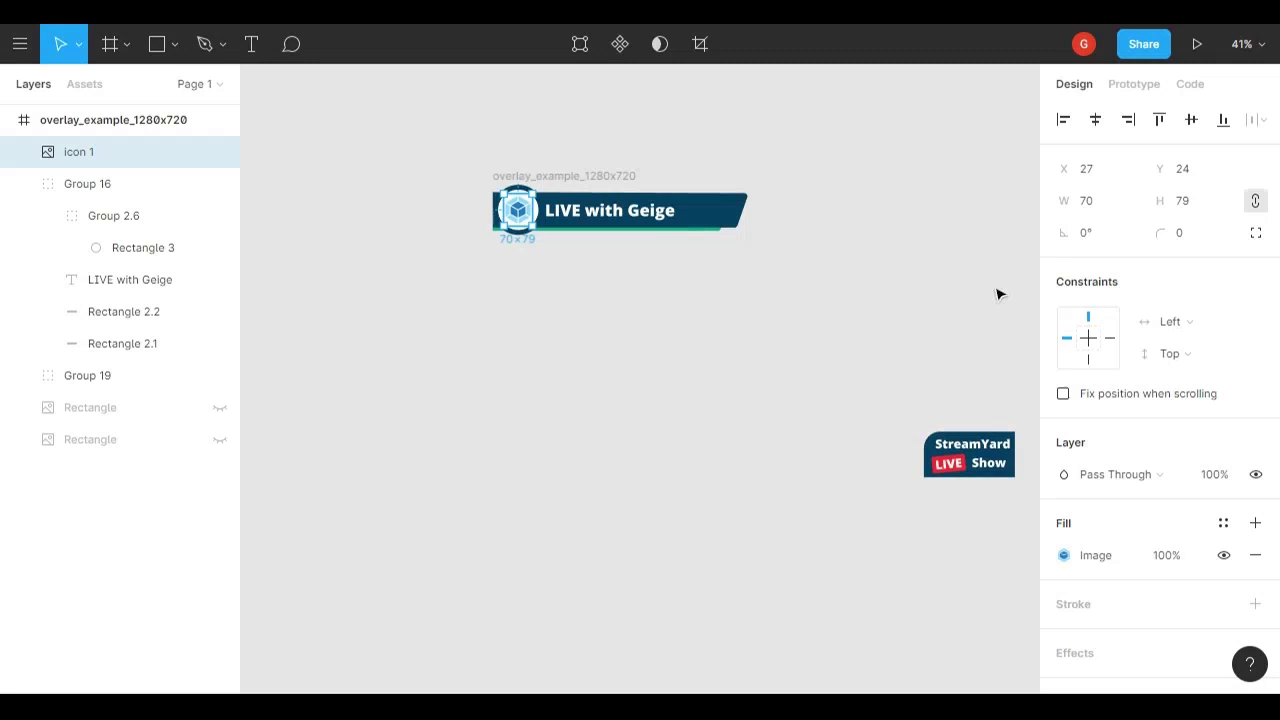
pyautogui.click(717, 213)
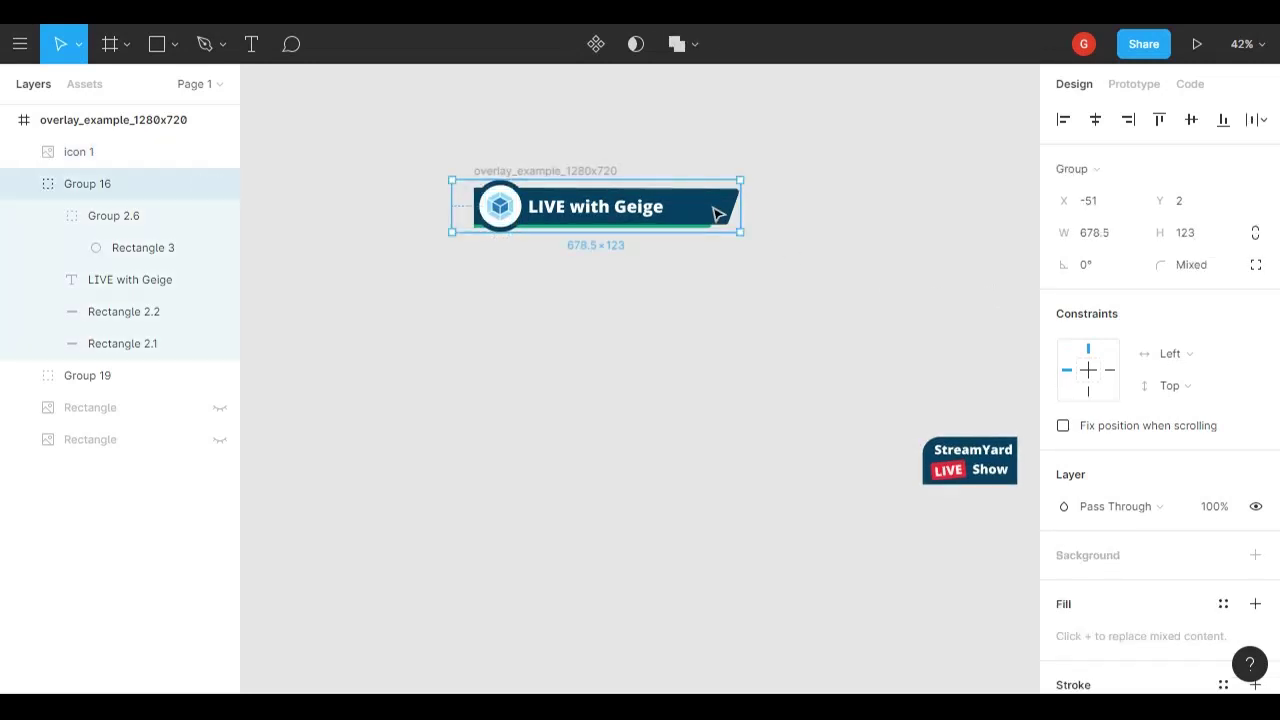
pyautogui.doubleClick(715, 212)
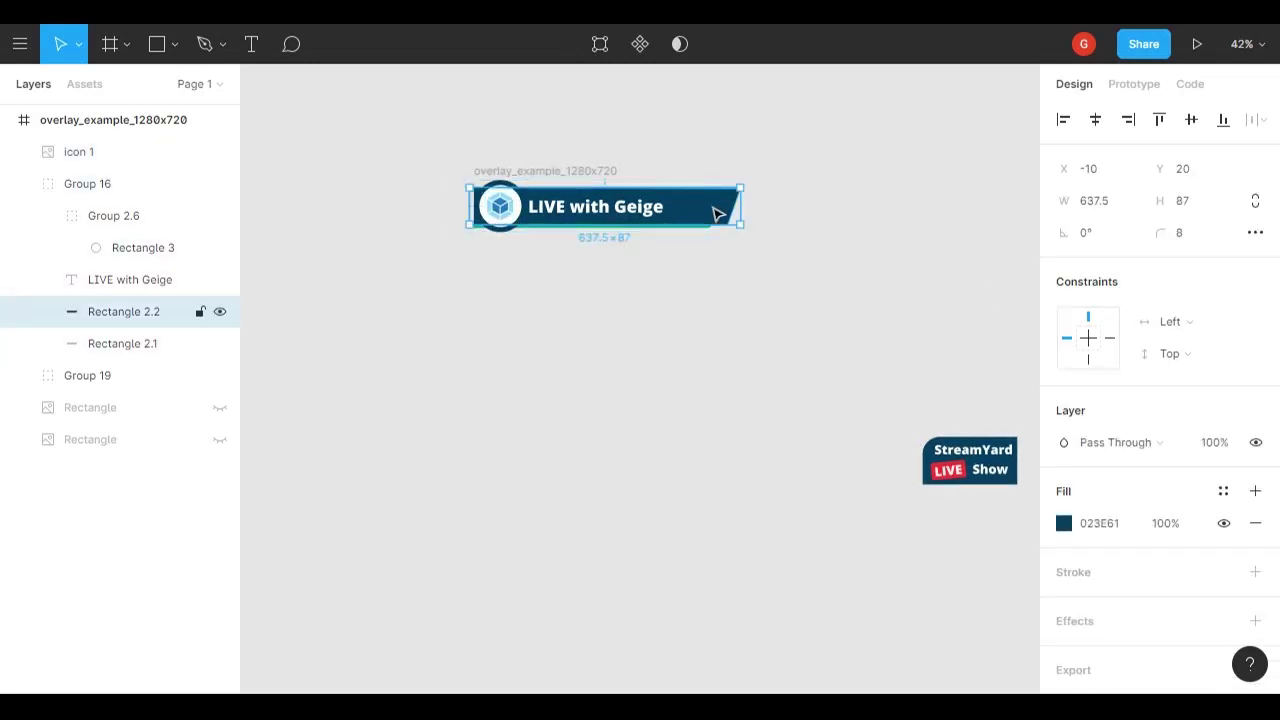
pyautogui.click(1063, 523)
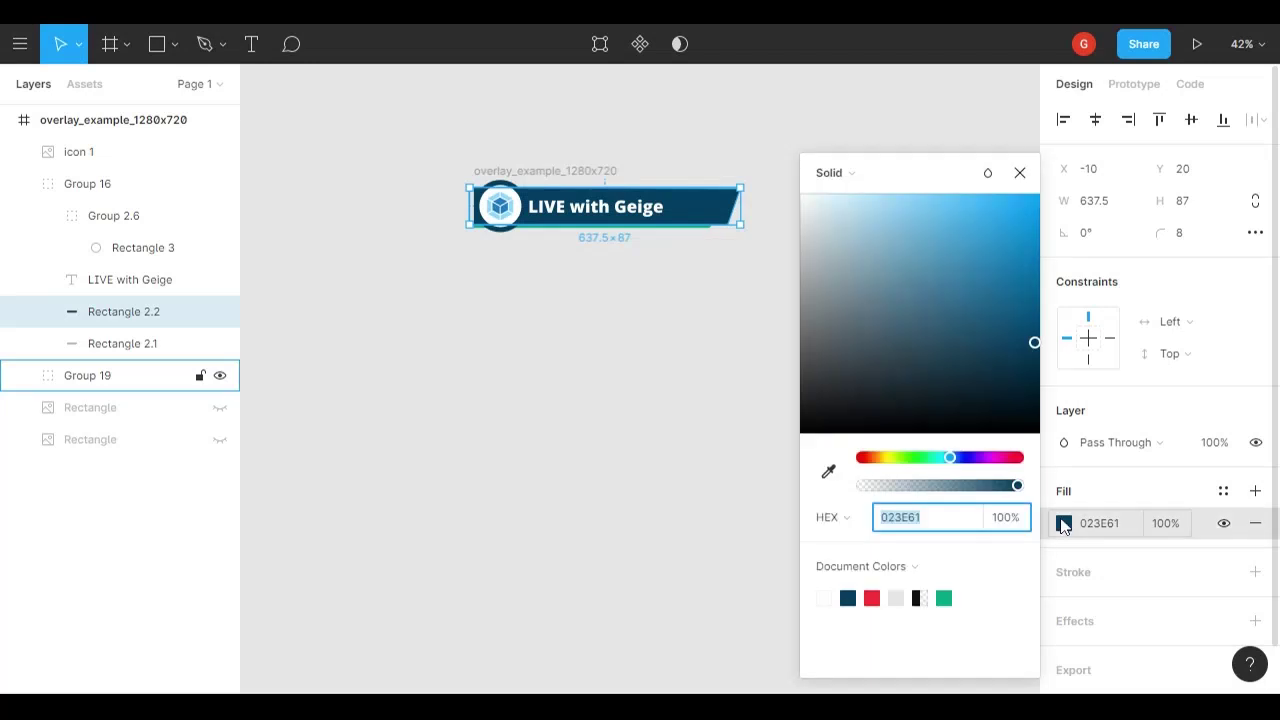
pyautogui.moveTo(955, 458); pyautogui.dragTo(1037, 457)
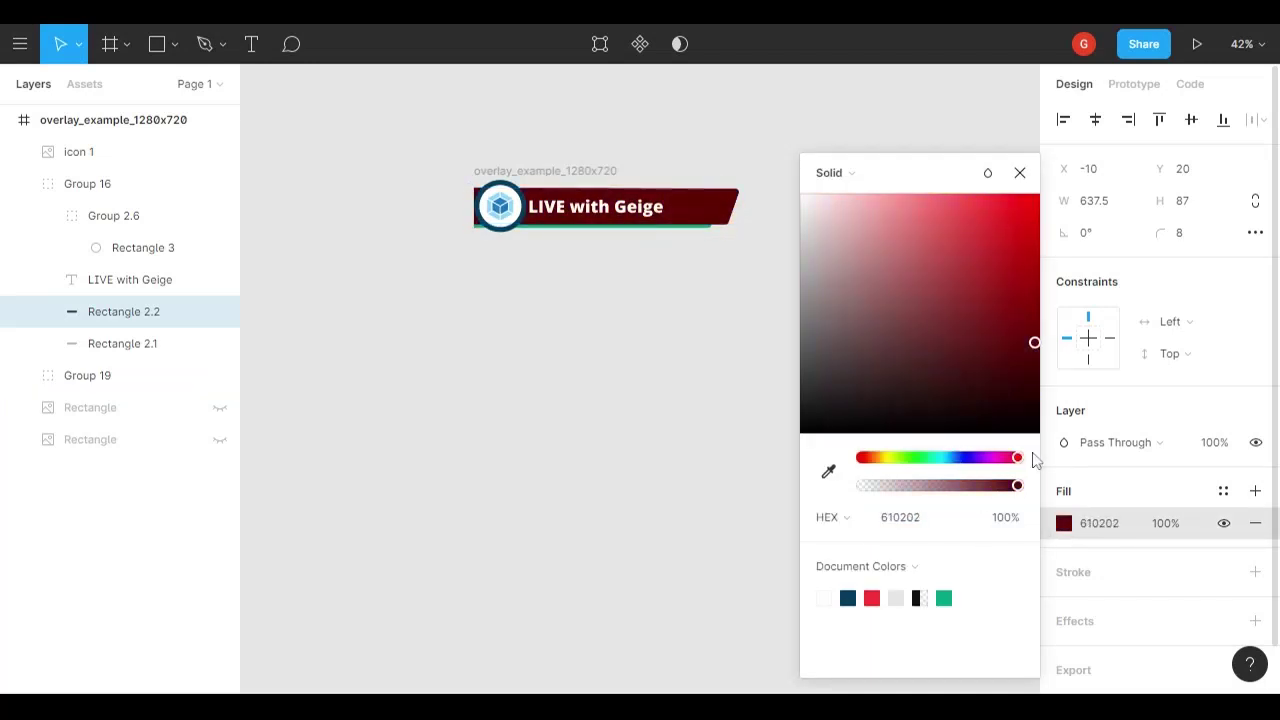
pyautogui.moveTo(1035, 341); pyautogui.dragTo(1006, 246)
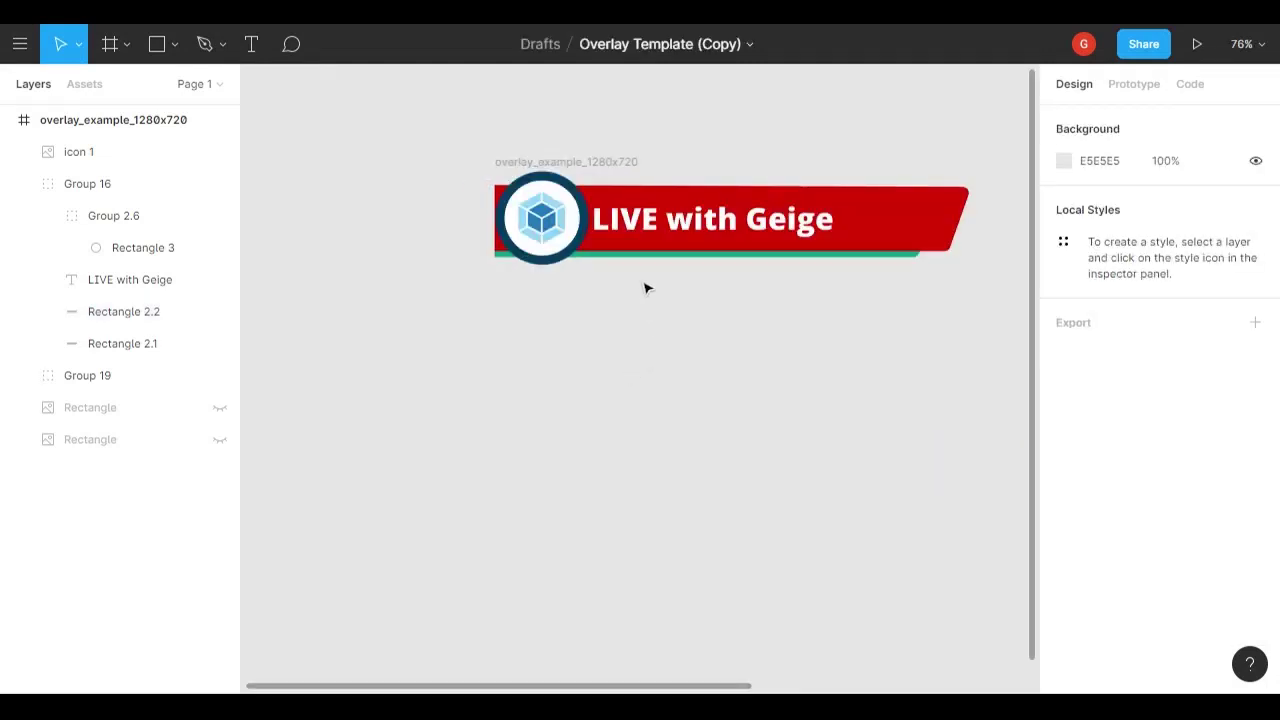
# Step: Recolour Group 2.6's stroke ring from dark blue 023E61 to orange F78216
pyautogui.click(585, 218)
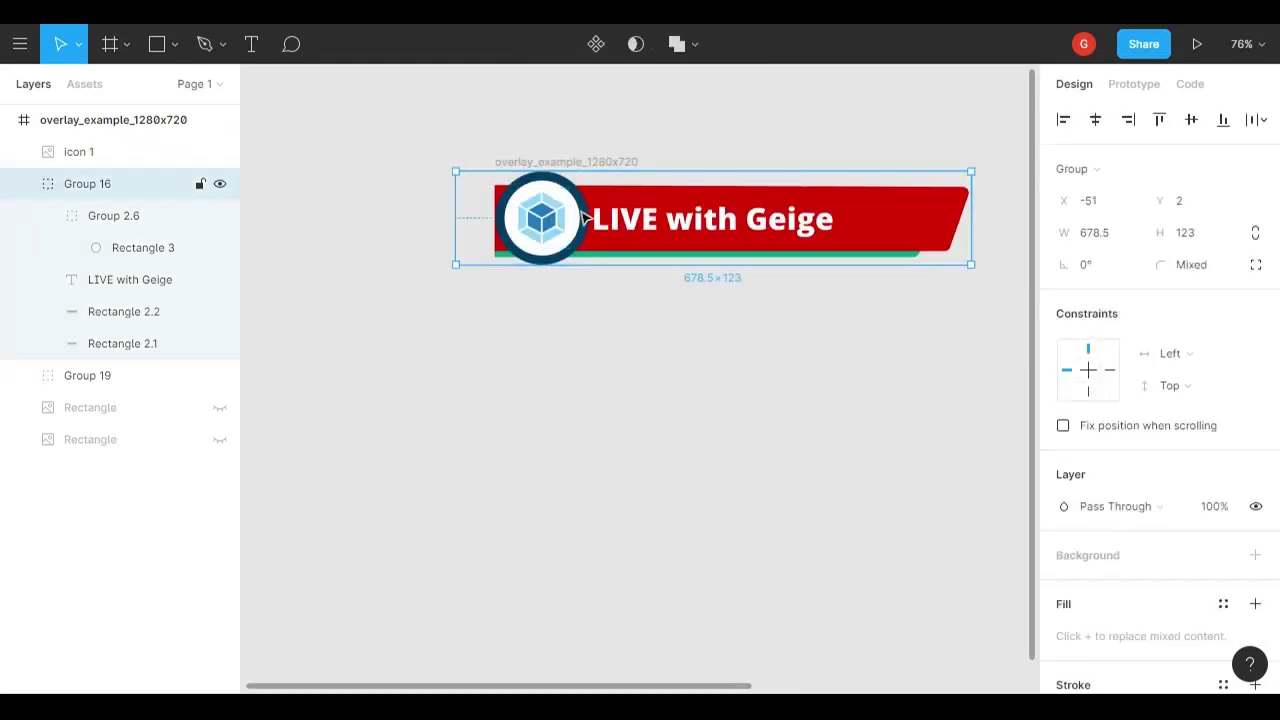
pyautogui.click(585, 218)
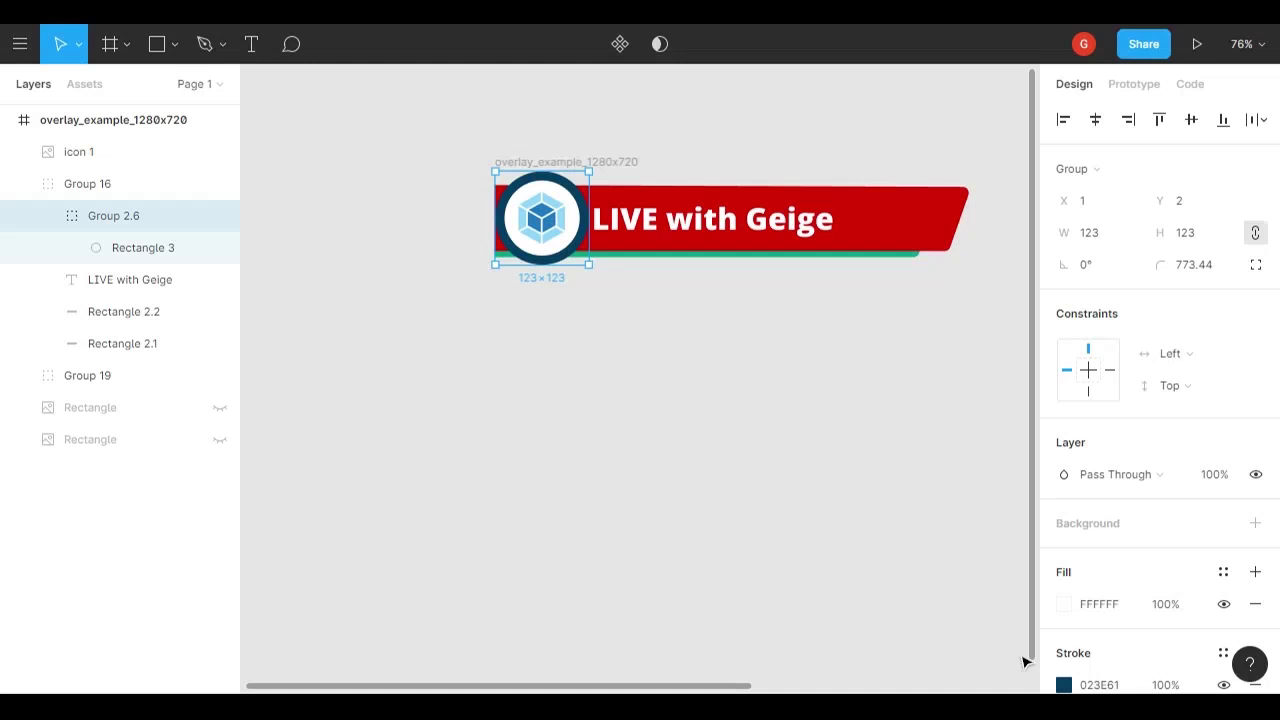
pyautogui.scroll(-4, 1100, 600)
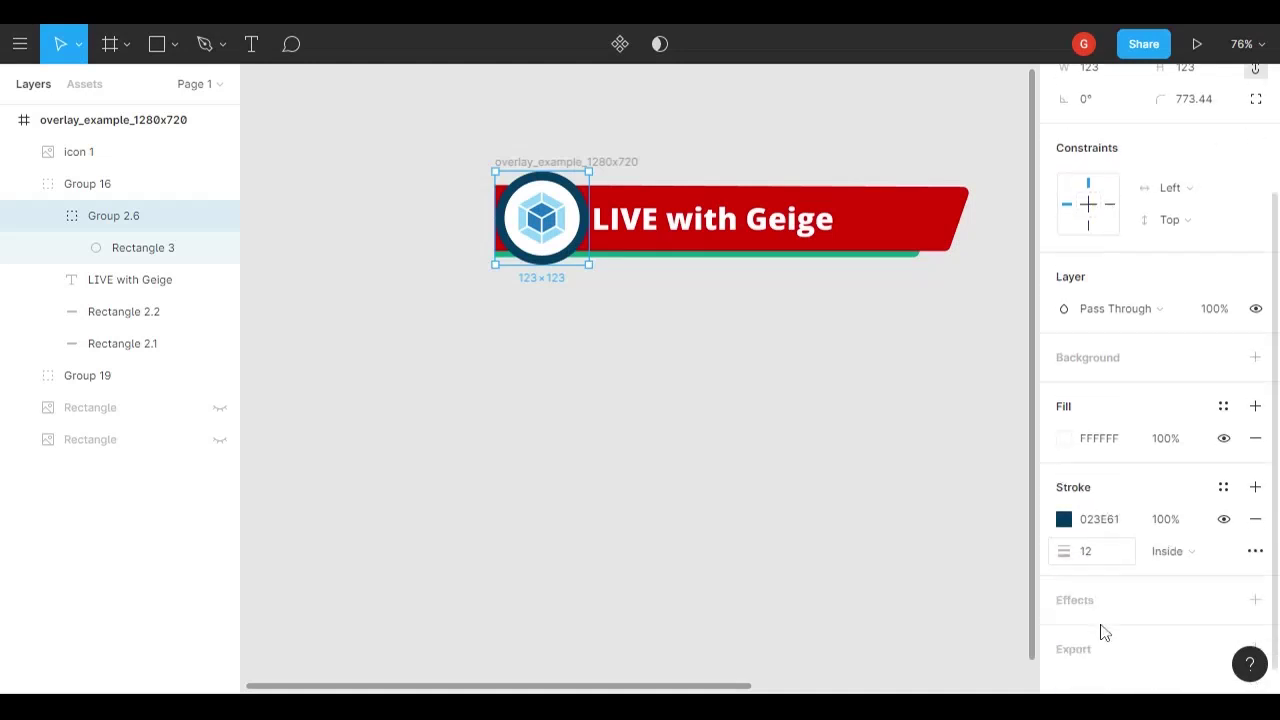
pyautogui.click(1063, 490)
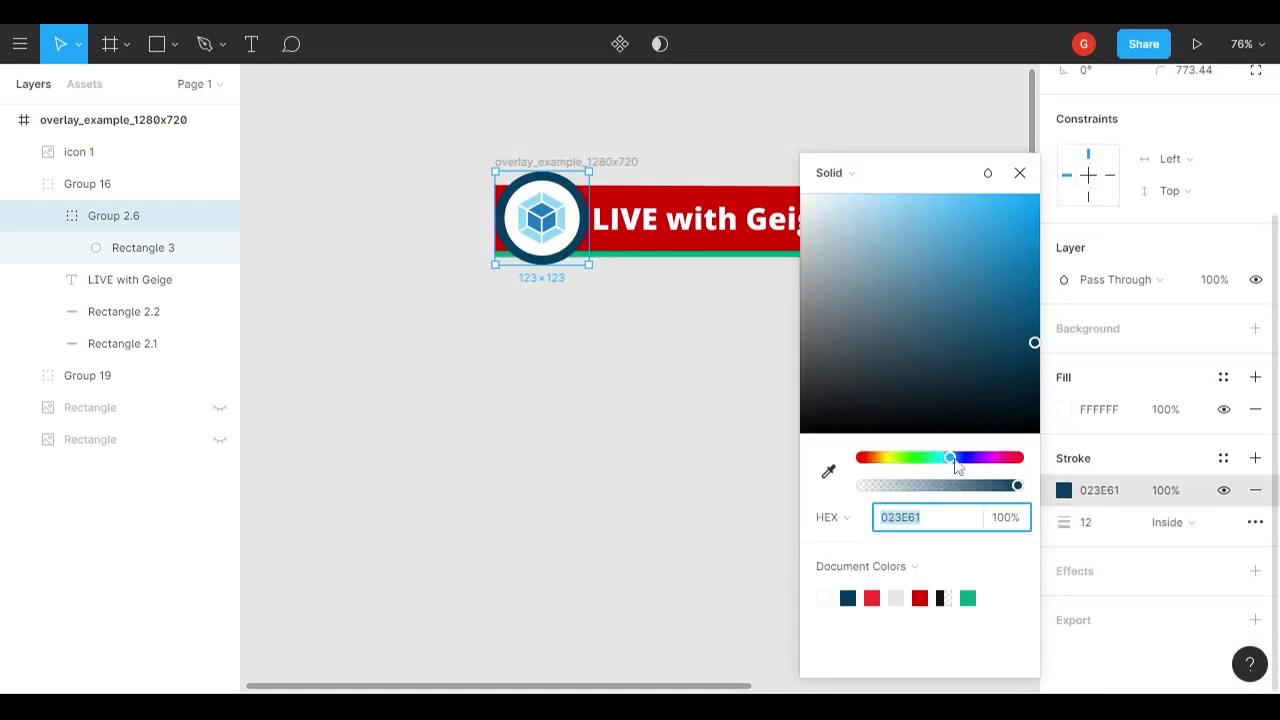
pyautogui.moveTo(955, 458); pyautogui.dragTo(880, 460)
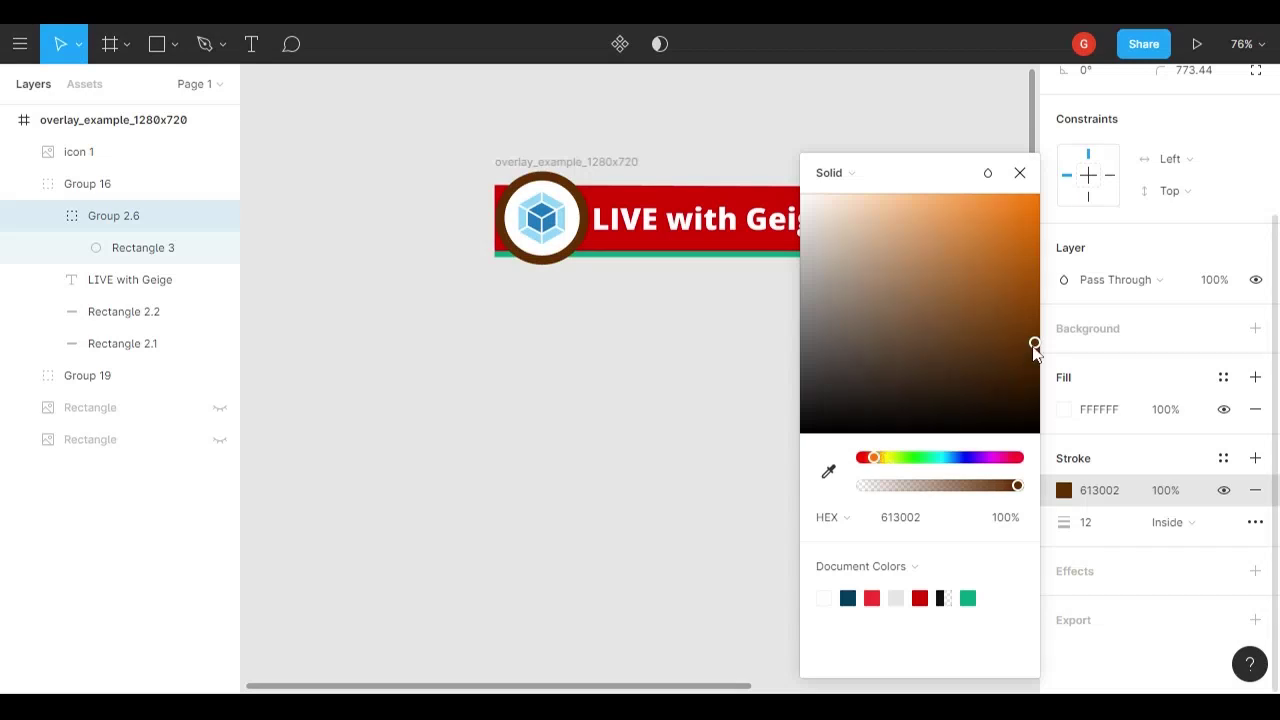
pyautogui.moveTo(1034, 343); pyautogui.dragTo(1024, 202)
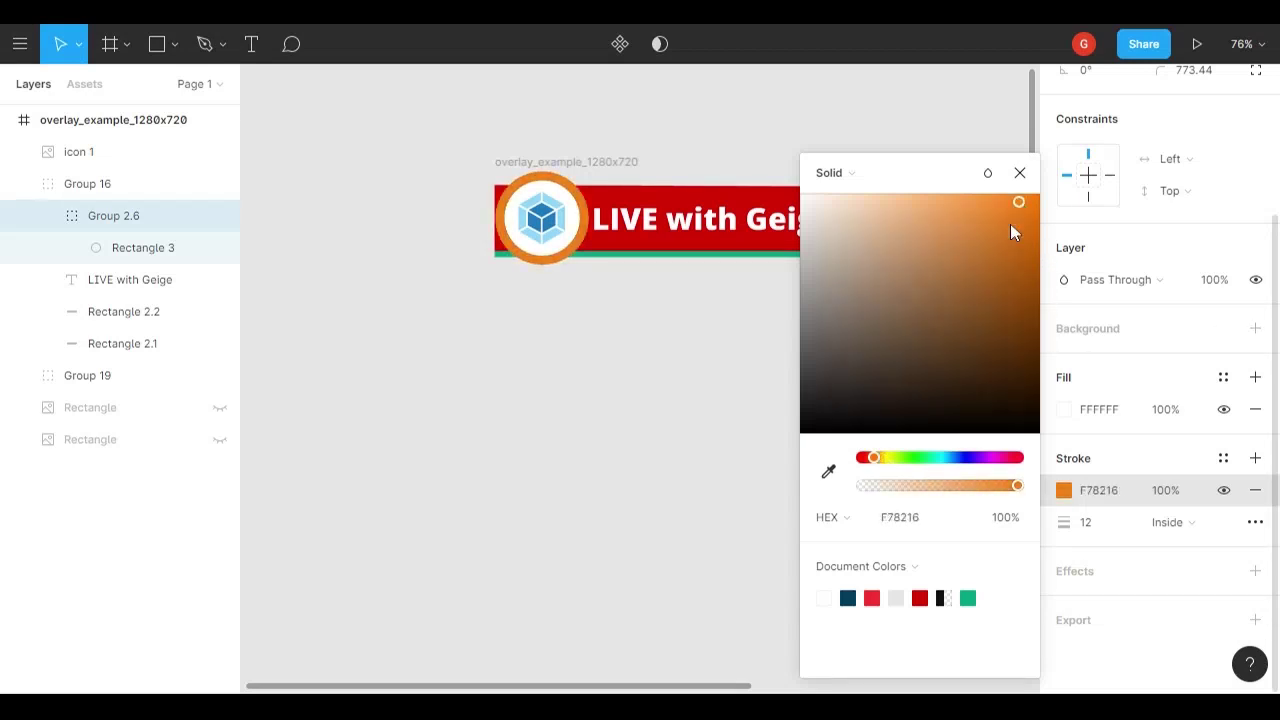
pyautogui.click(704, 366)
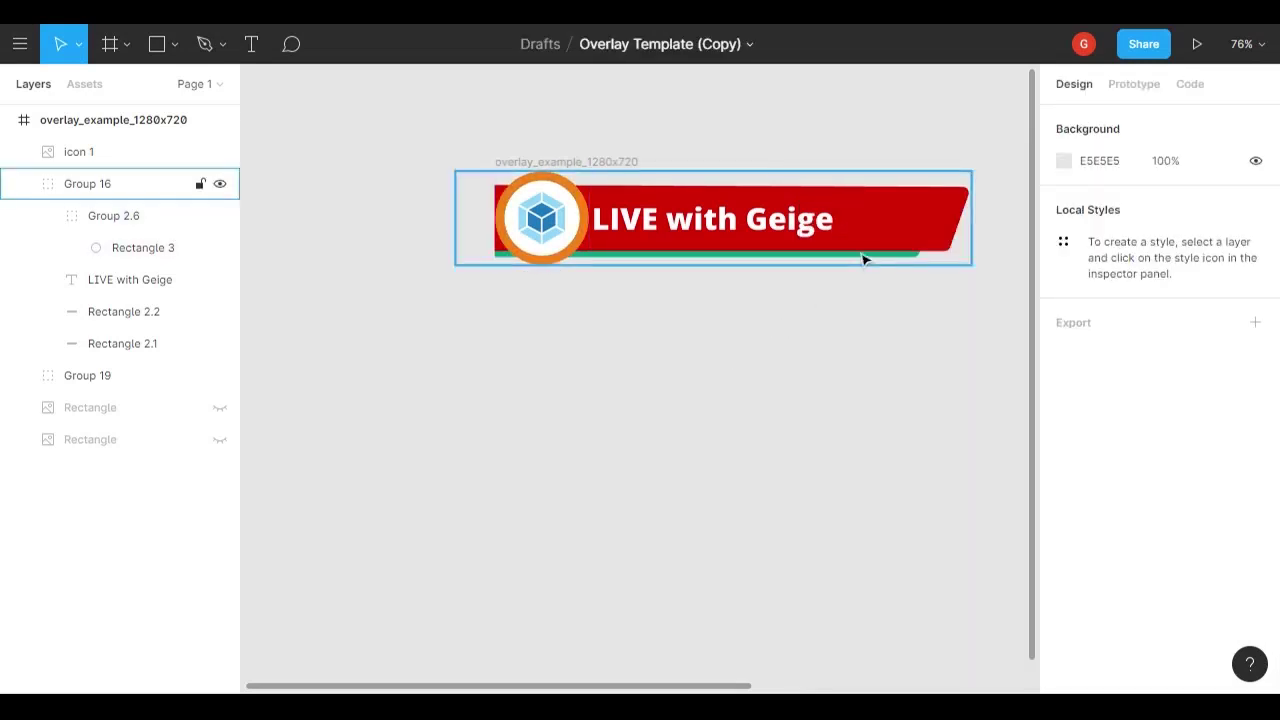
# Step: Zoom in and select the green strip, Rectangle 2.1, beneath the red banner
pyautogui.keyDown('ctrl'); pyautogui.scroll(5, 822, 263); pyautogui.keyUp('ctrl')
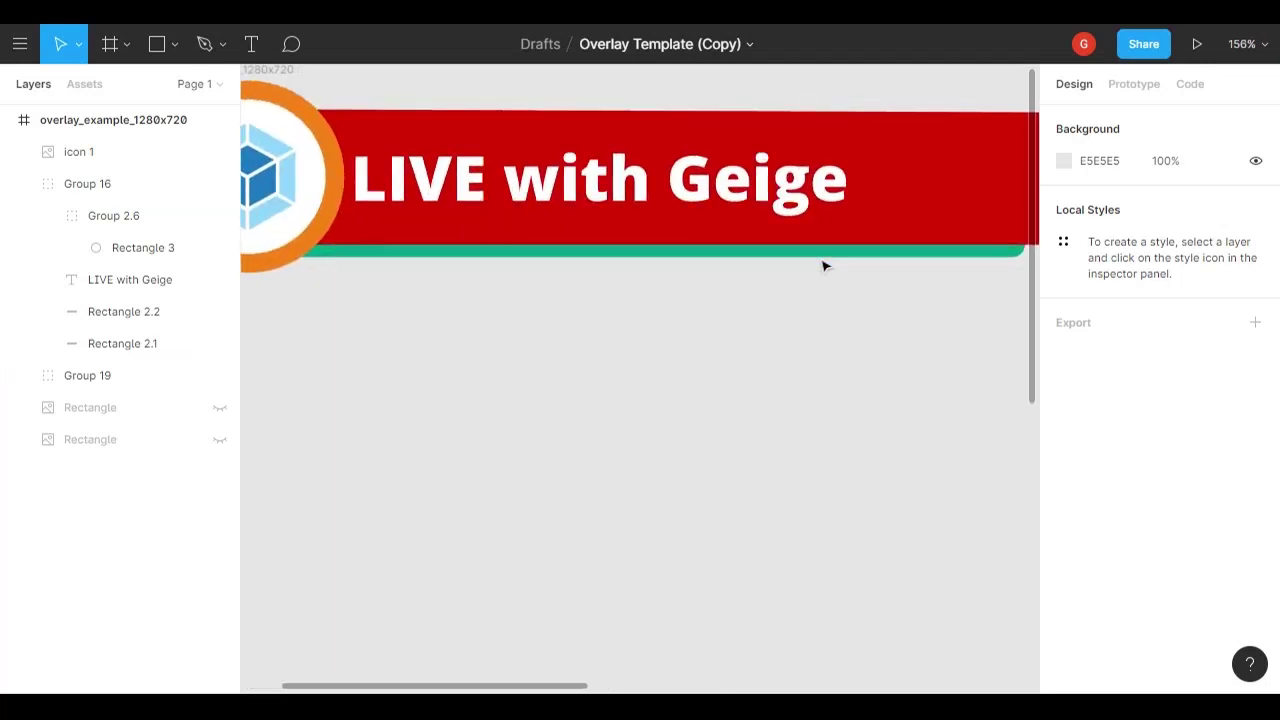
pyautogui.click(820, 255)
pyautogui.click(820, 247)
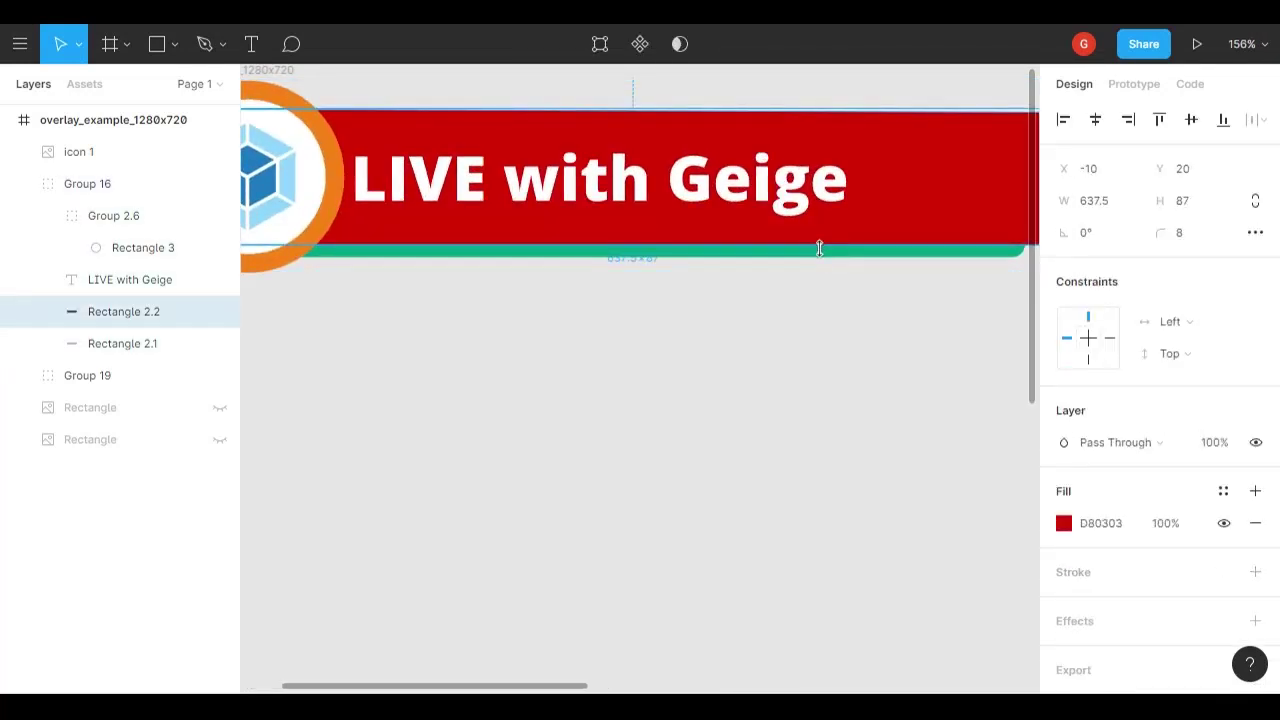
pyautogui.keyDown('ctrl'); pyautogui.scroll(3, 820, 249); pyautogui.keyUp('ctrl')
pyautogui.click(803, 259)
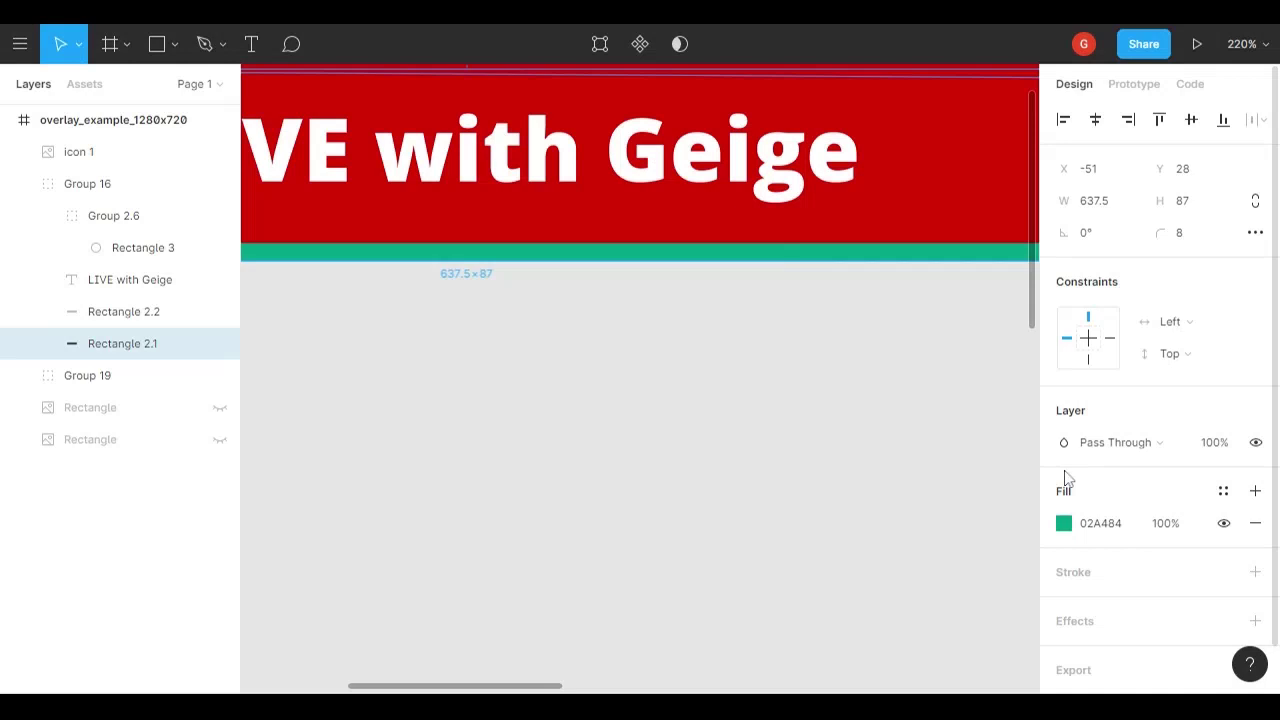
# Step: Change the strip's fill from teal 02A484 to olive A49E02, then fit the overlay in view
pyautogui.click(1097, 530)
pyautogui.click(1063, 523)
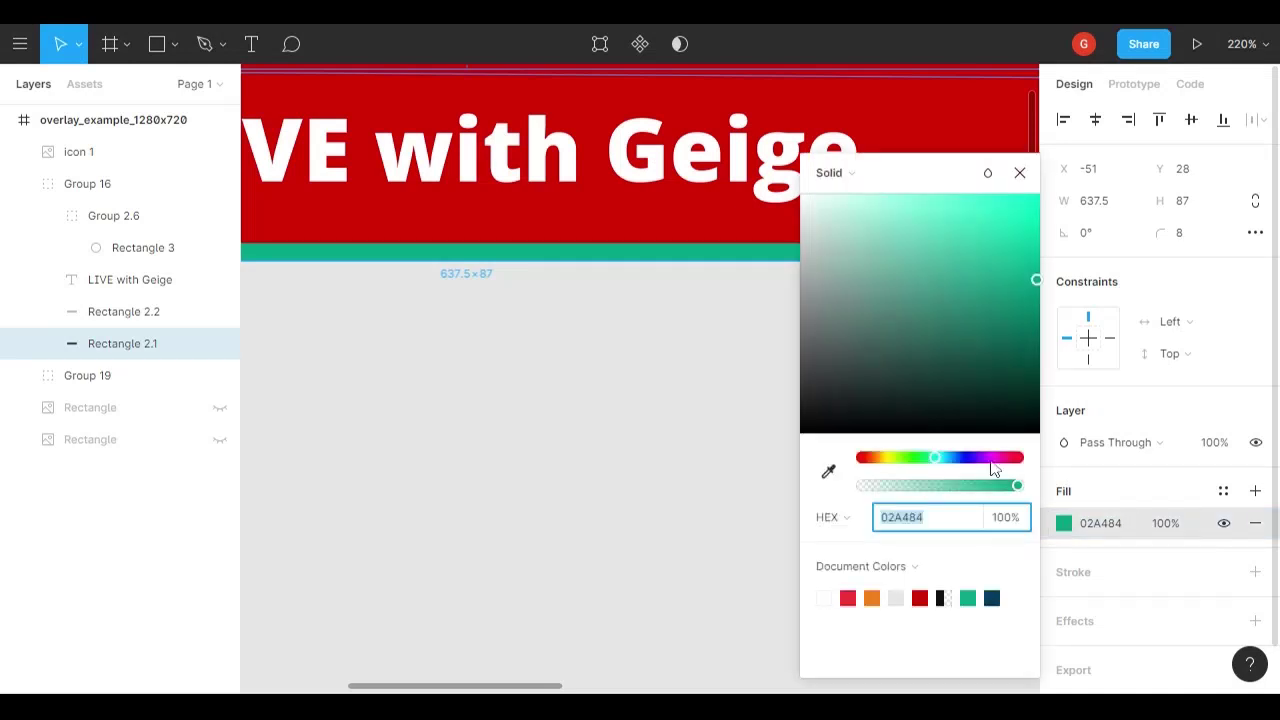
pyautogui.moveTo(931, 470); pyautogui.dragTo(887, 466)
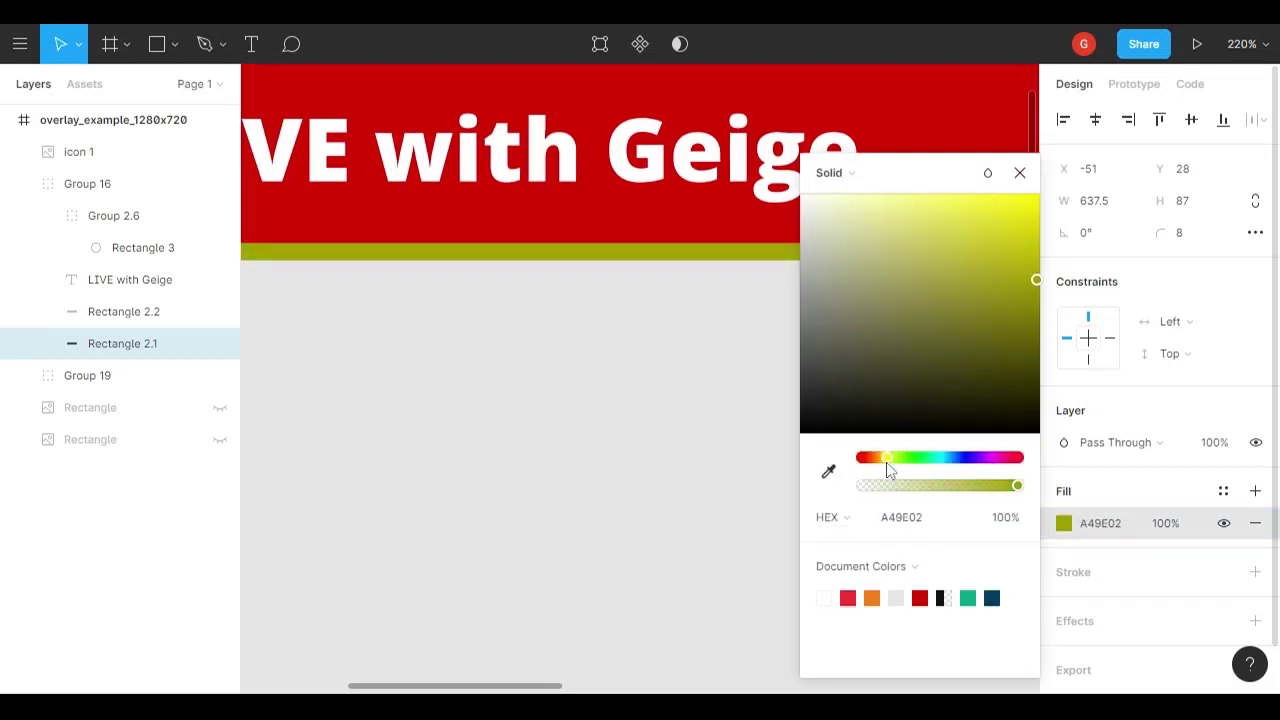
pyautogui.click(648, 386)
pyautogui.hotkey('shift', '1')
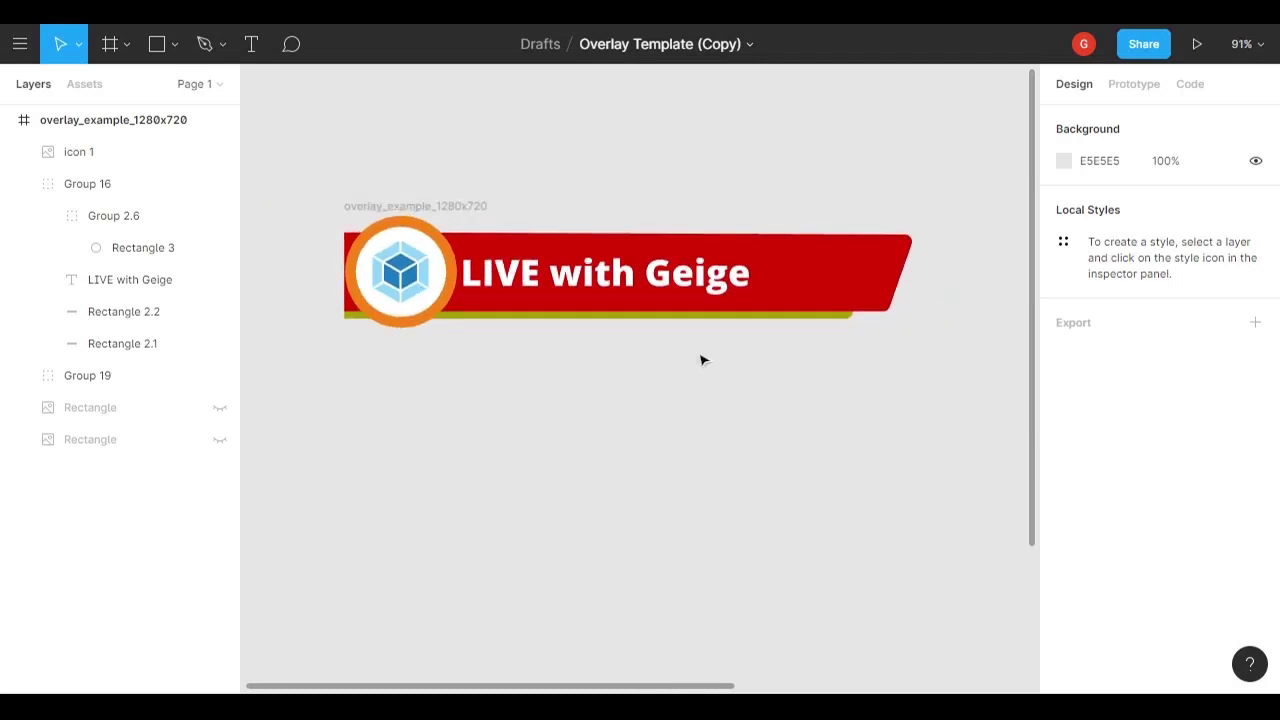
pyautogui.scroll(-2, 590, 290)
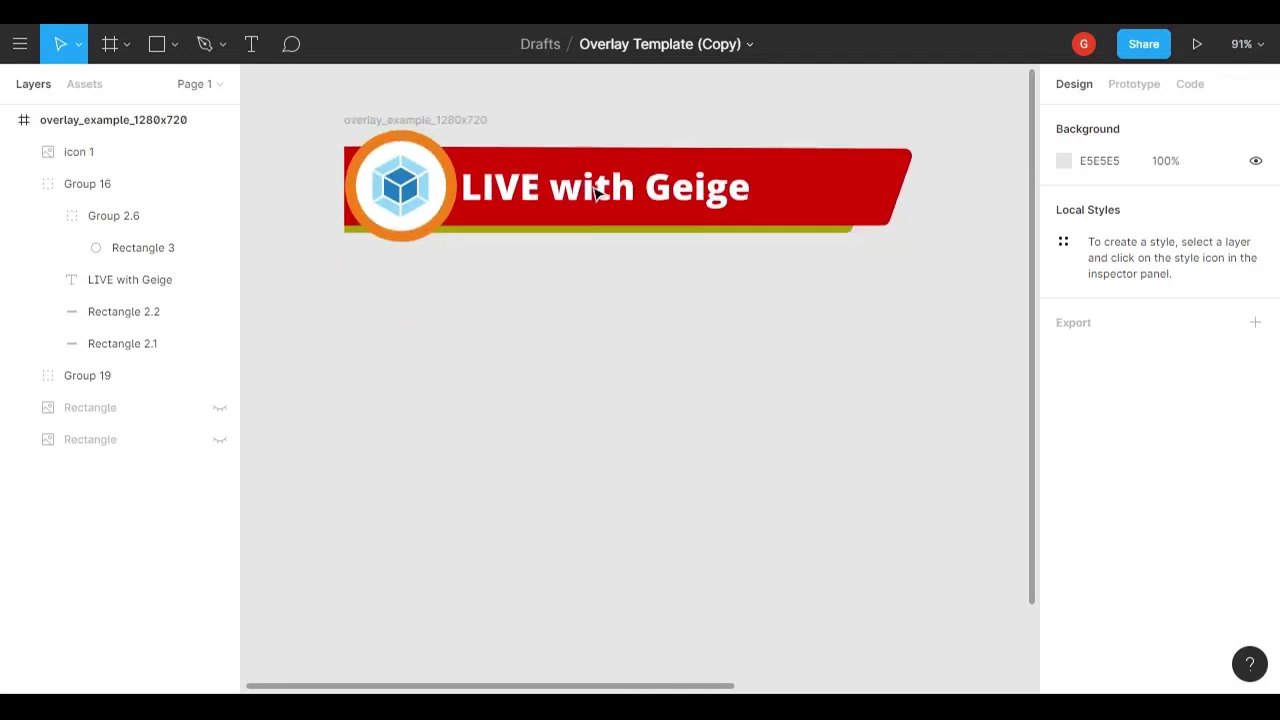
pyautogui.scroll(-3, 621, 294)
pyautogui.scroll(-3, 590, 380)
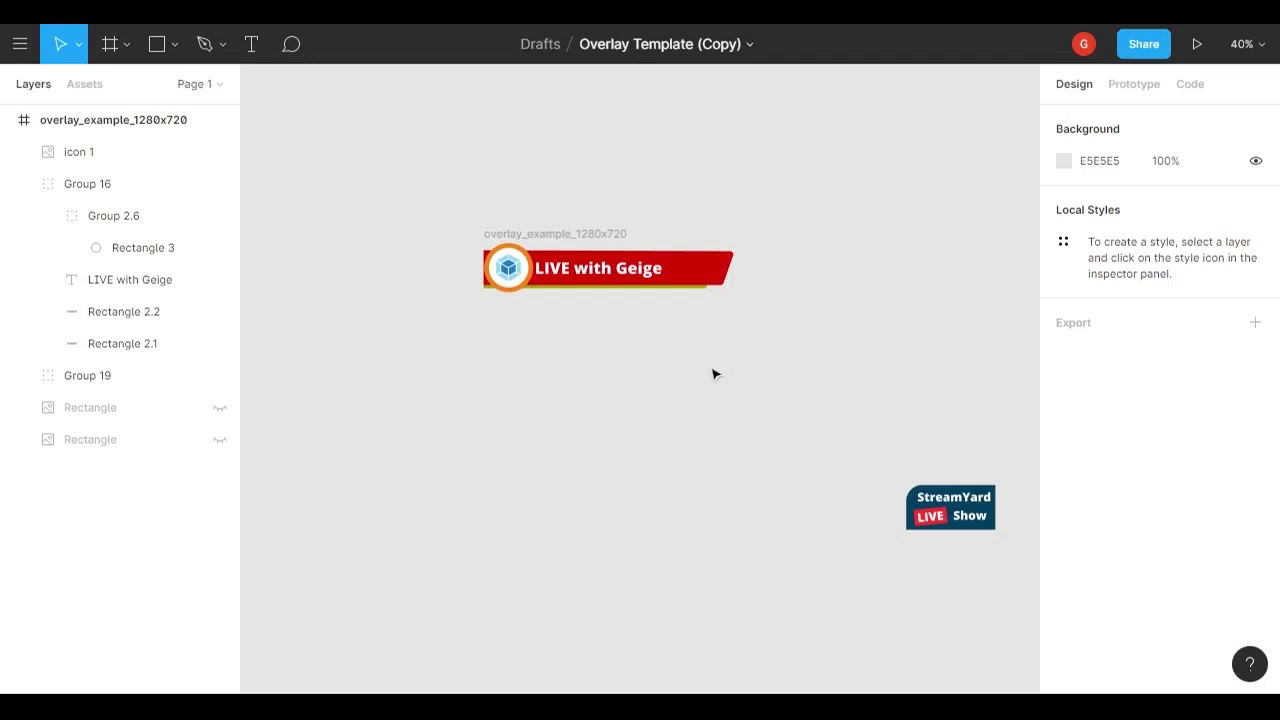
# Step: Export the overlay_example_1280x720 frame as a 1x PNG
pyautogui.click(548, 238)
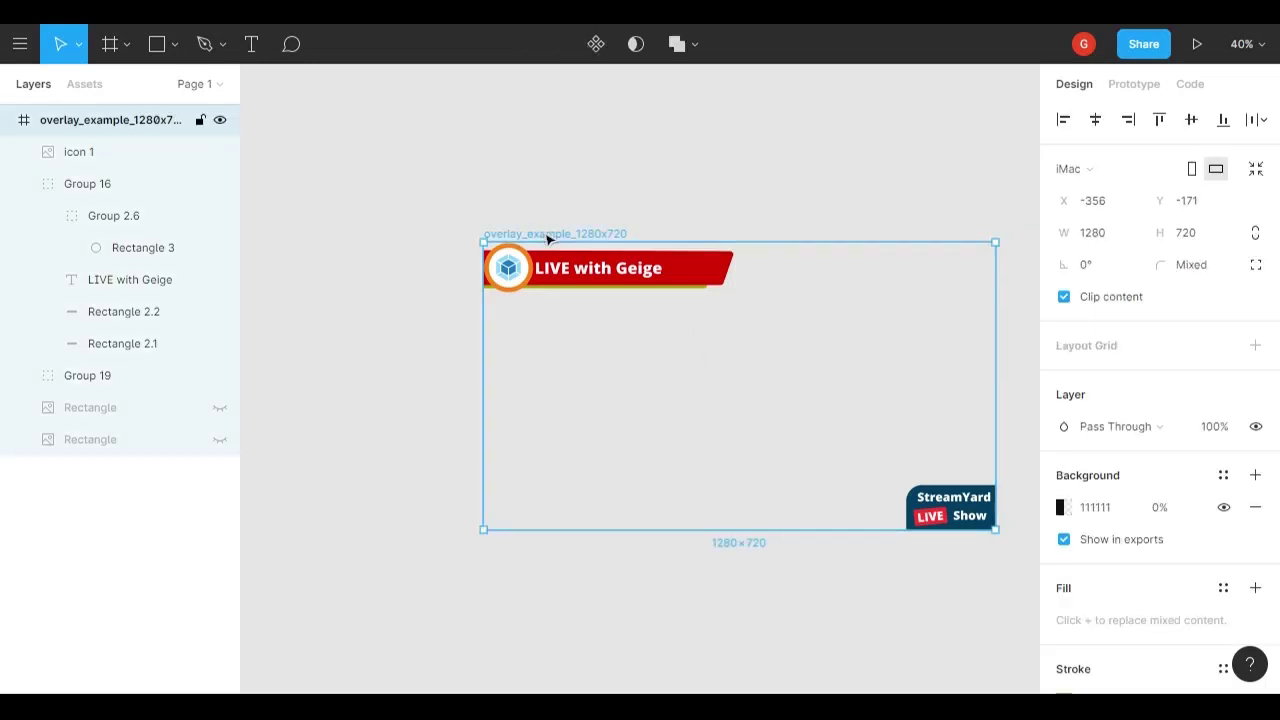
pyautogui.scroll(-5, 1110, 352)
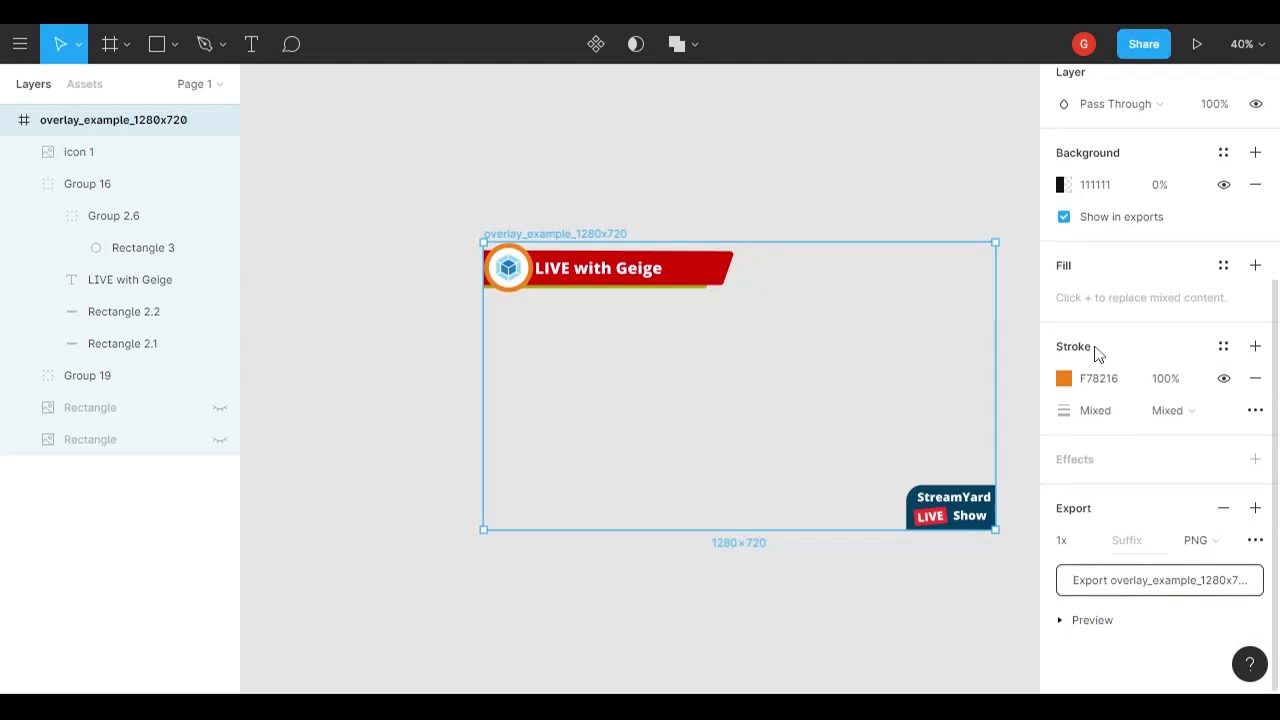
pyautogui.click(1166, 588)
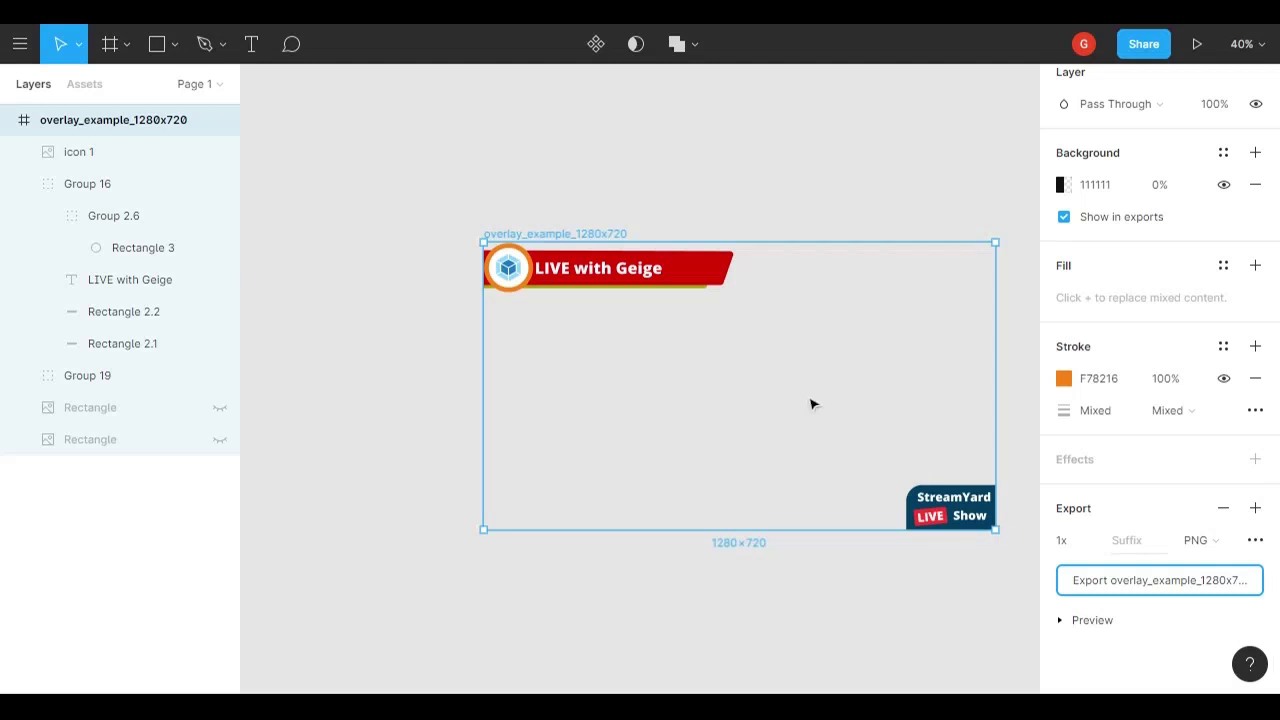
pyautogui.click(798, 160)
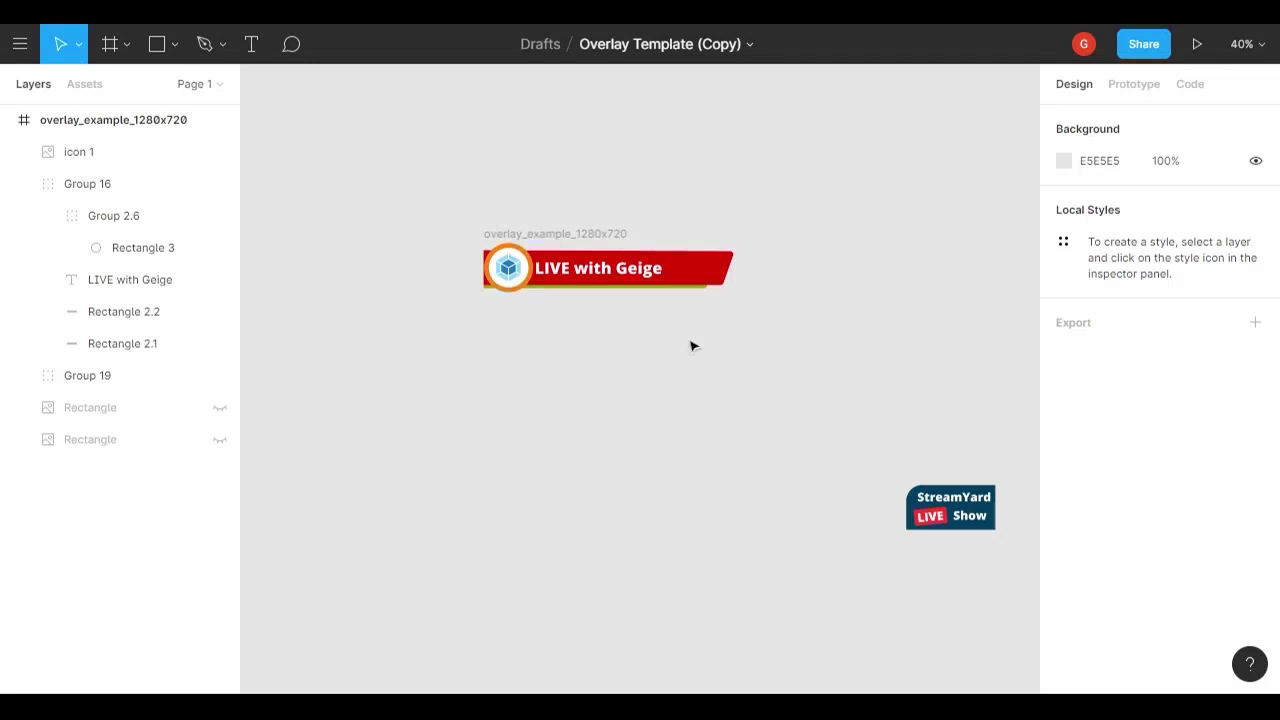